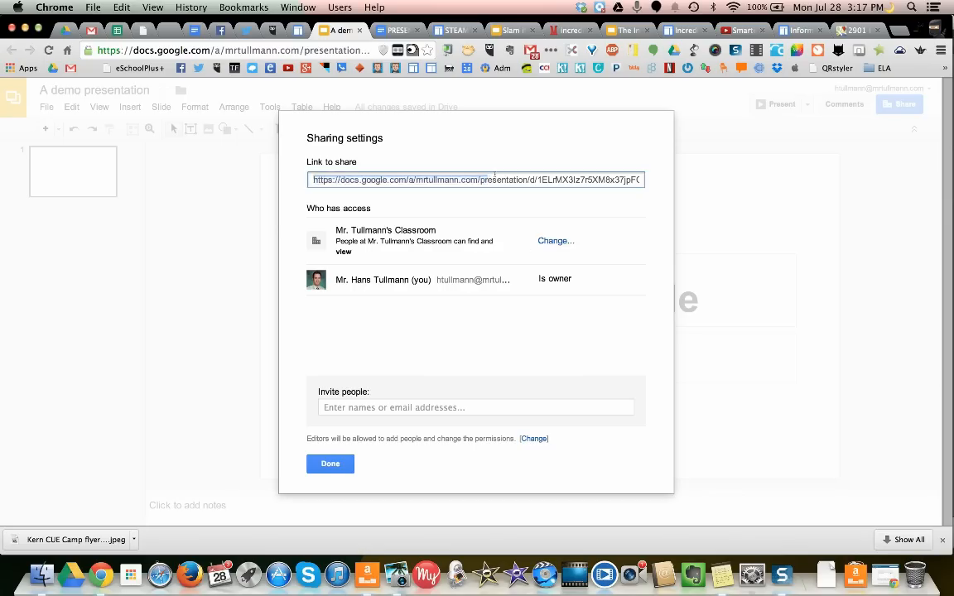
Set the presentation's visibility to Anyone with the link, save the setting, and copy the sharing link
{"action": "left_click", "coordinate": [469, 179]}
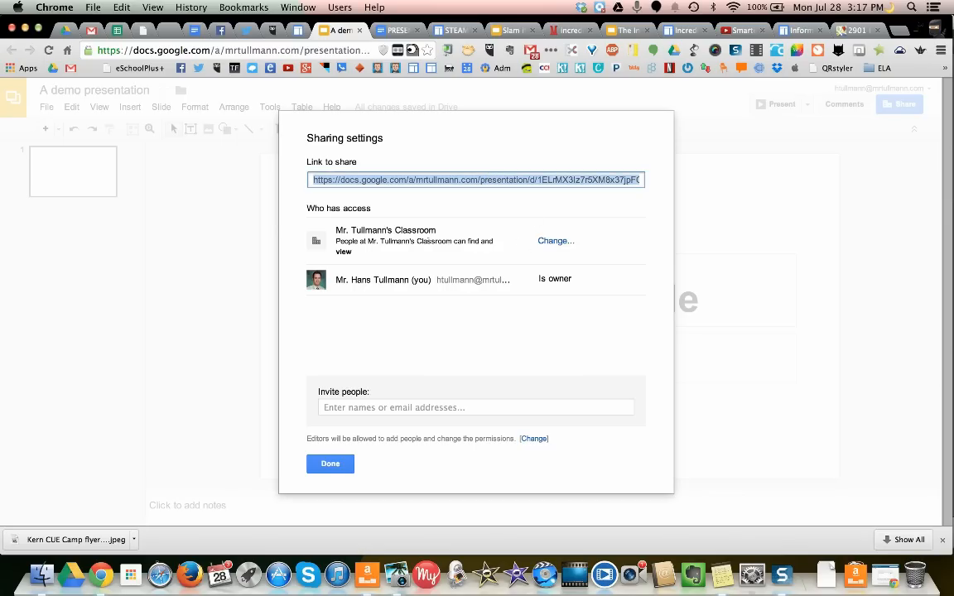
{"action": "left_click", "coordinate": [555, 241]}
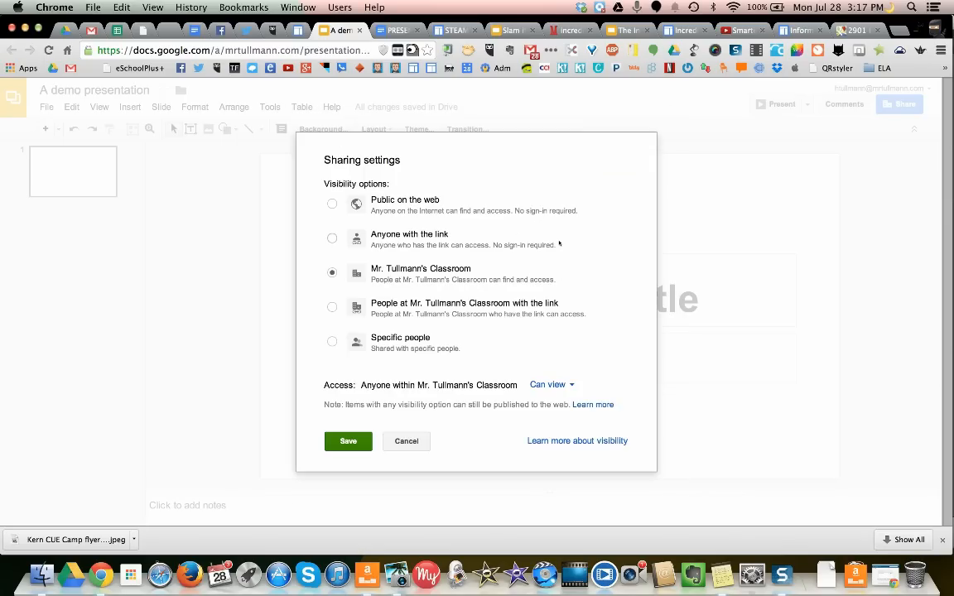
{"action": "left_click", "coordinate": [332, 341]}
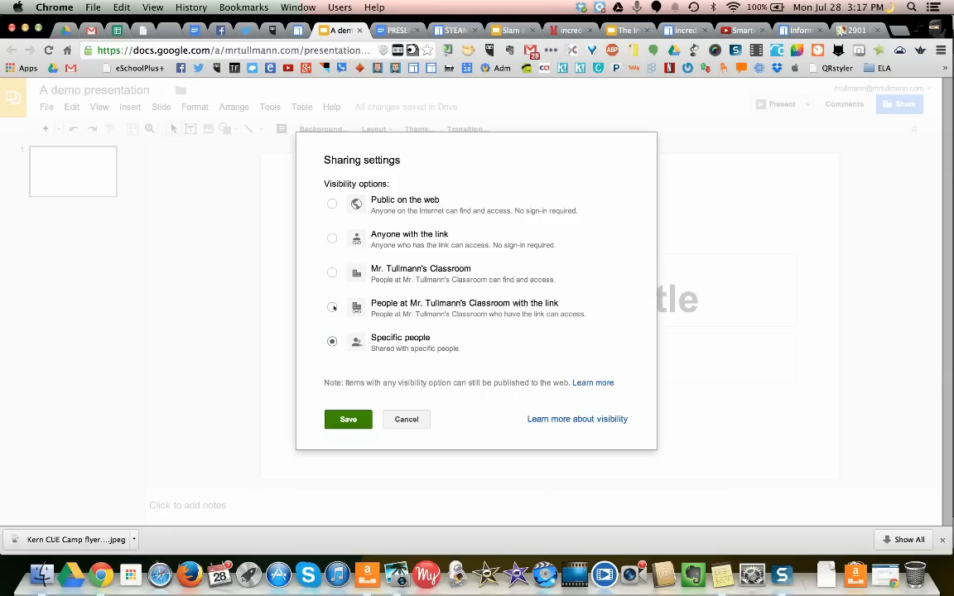
{"action": "left_click", "coordinate": [331, 308]}
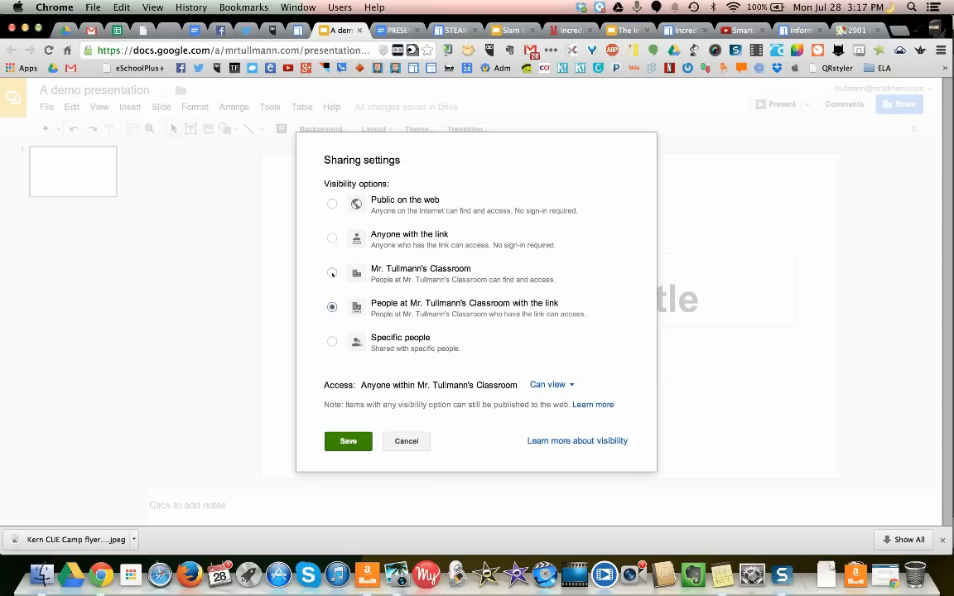
{"action": "left_click", "coordinate": [331, 273]}
{"action": "left_click", "coordinate": [332, 239]}
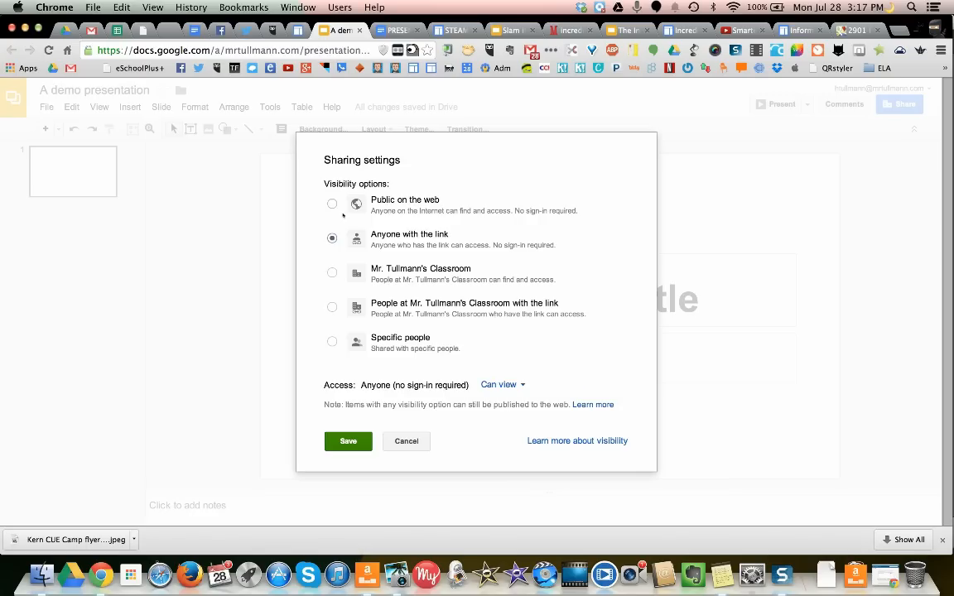
{"action": "left_click", "coordinate": [332, 203]}
{"action": "left_click", "coordinate": [332, 239]}
{"action": "left_click", "coordinate": [348, 442]}
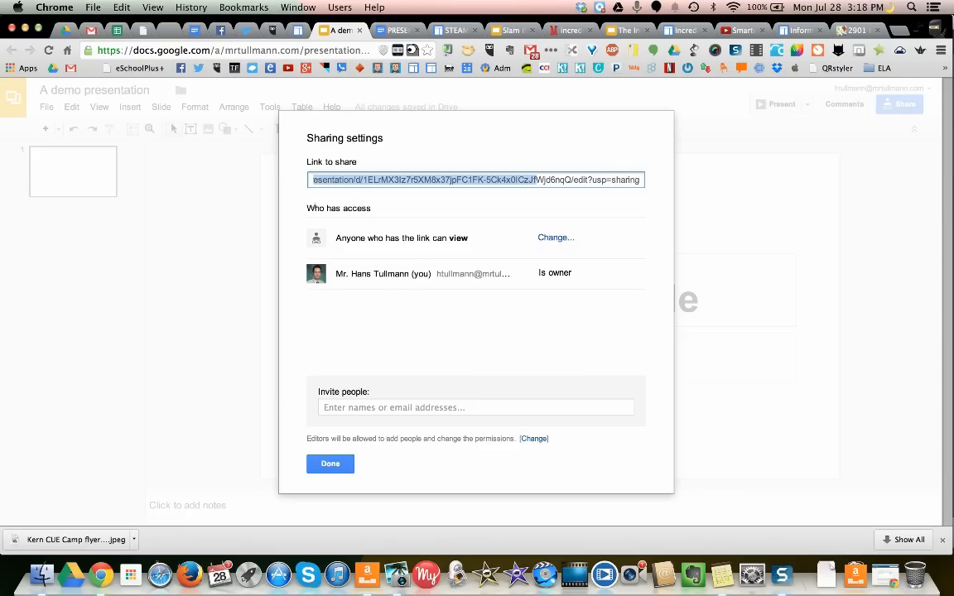
{"action": "left_click", "coordinate": [455, 181]}
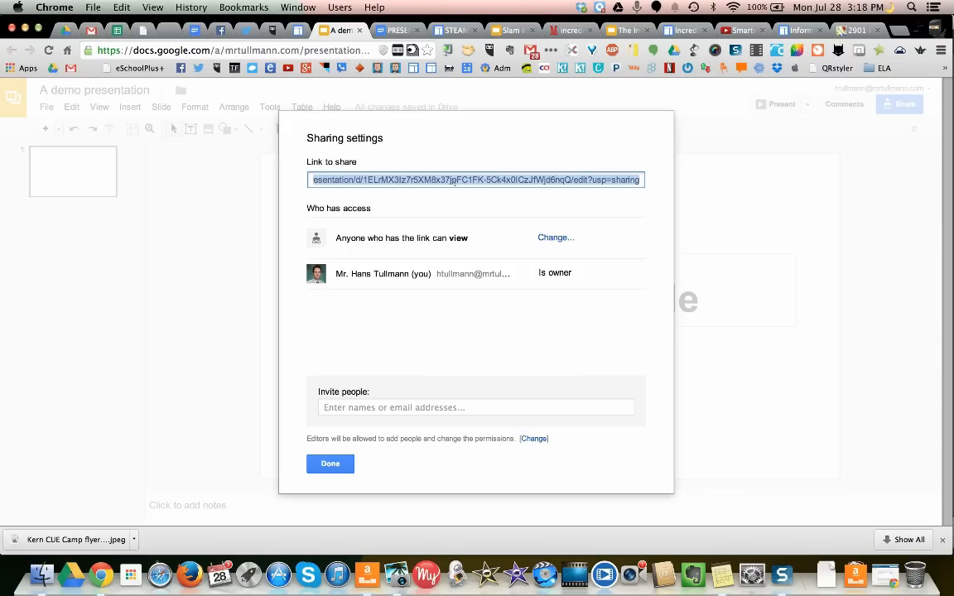
{"action": "key", "text": "super+c"}
{"action": "left_click", "coordinate": [366, 406]}
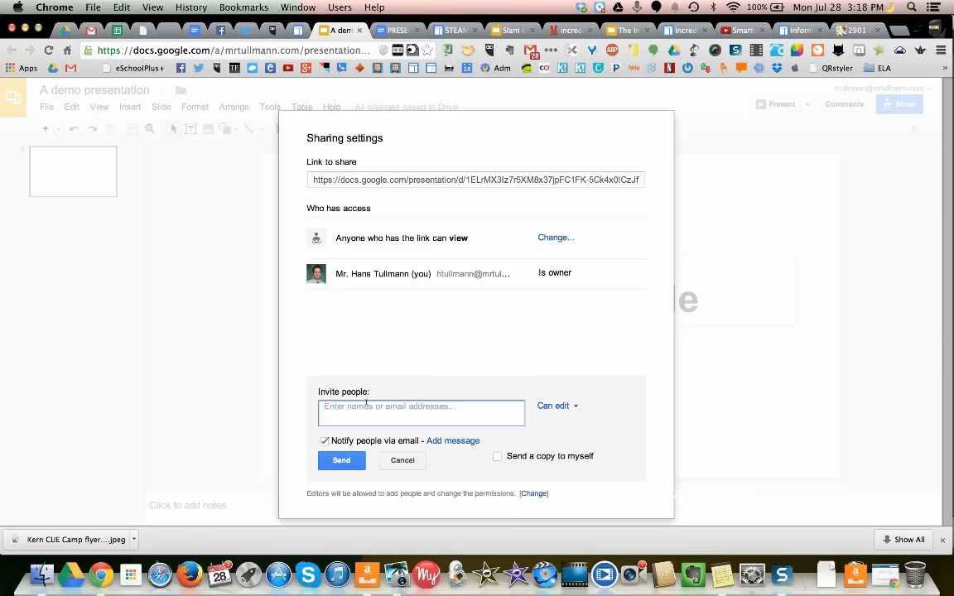
{"action": "type", "text": "andy"}
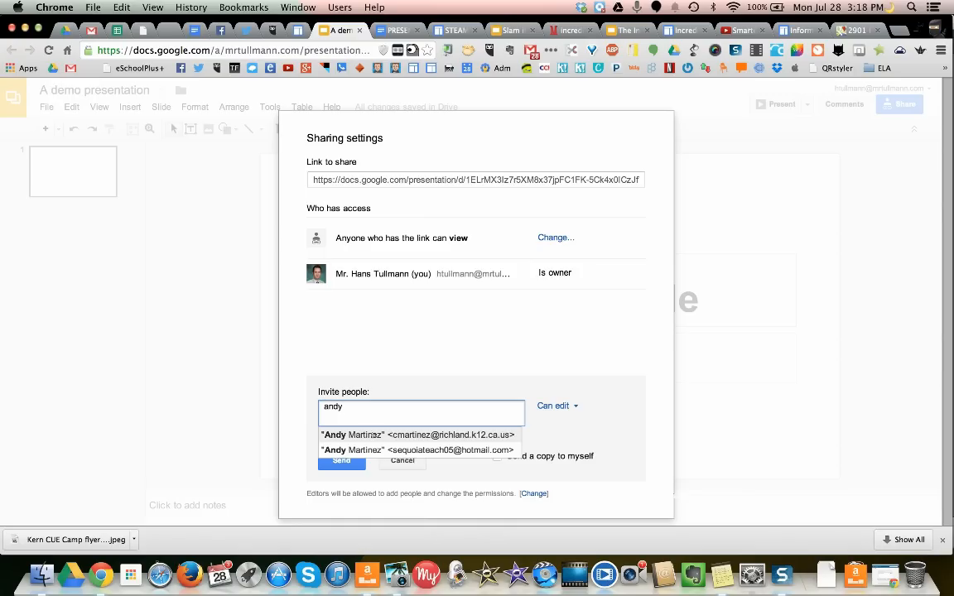
{"action": "left_click", "coordinate": [385, 449]}
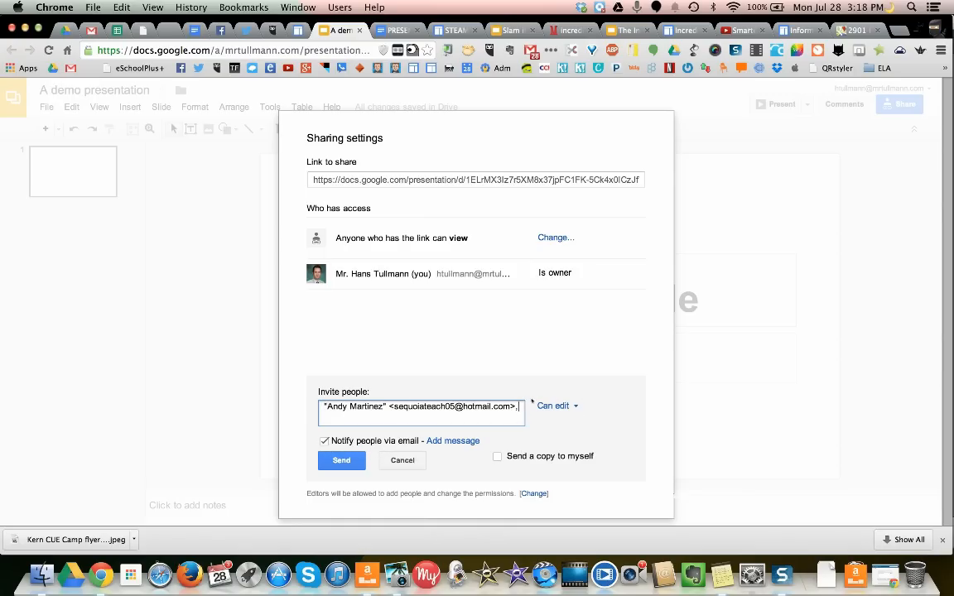
Replace the entered invitee with the owner's own school e-mail from the suggested contacts, with Can edit permission
{"action": "left_click_drag", "start_coordinate": [520, 405], "coordinate": [283, 398]}
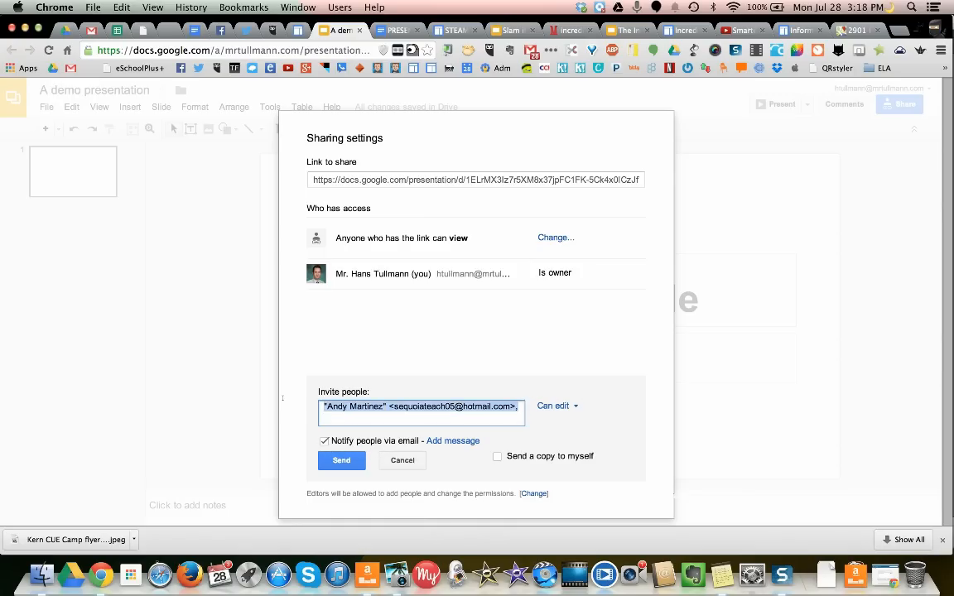
{"action": "type", "text": "ht"}
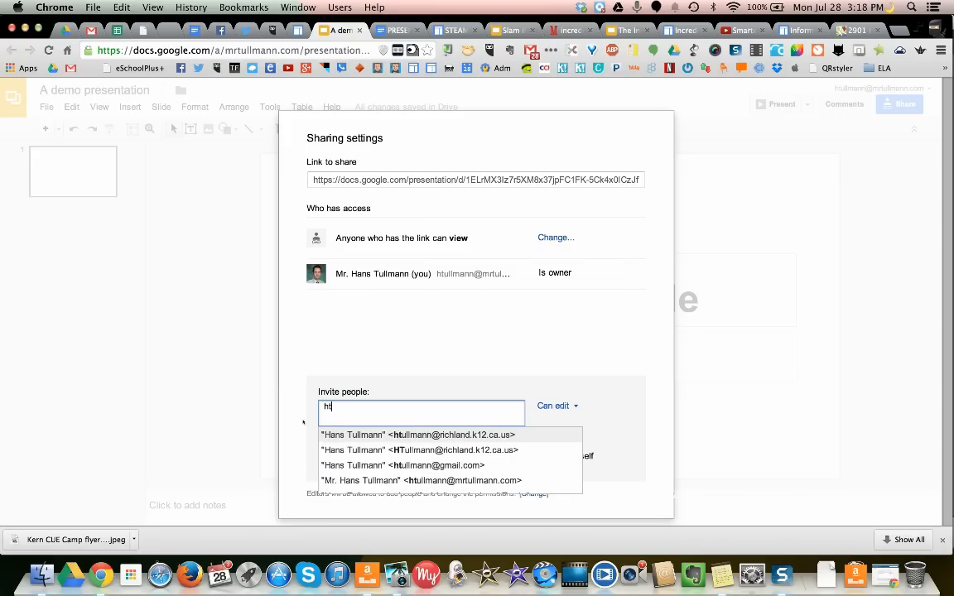
{"action": "left_click", "coordinate": [353, 436]}
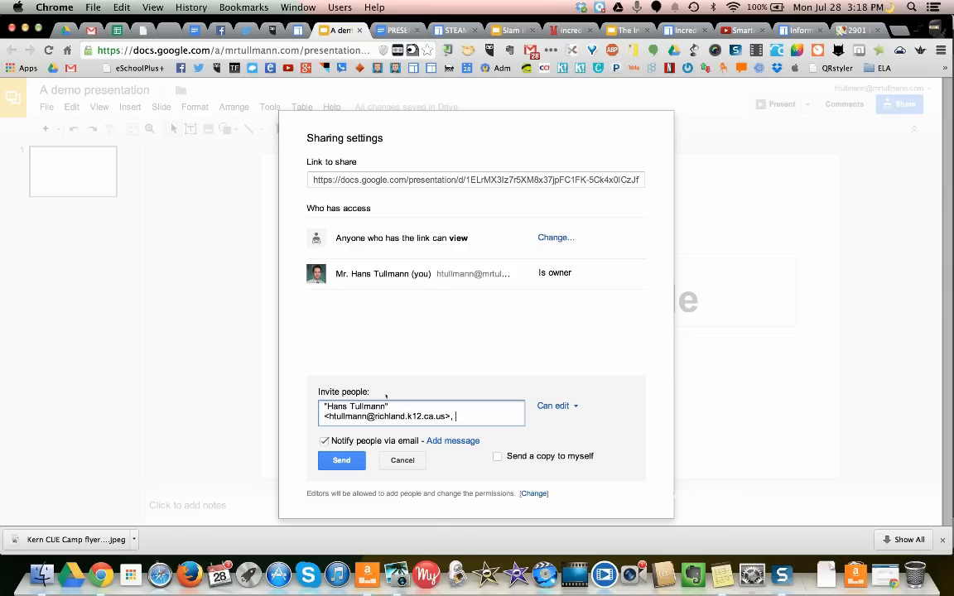
{"action": "left_click", "coordinate": [572, 406]}
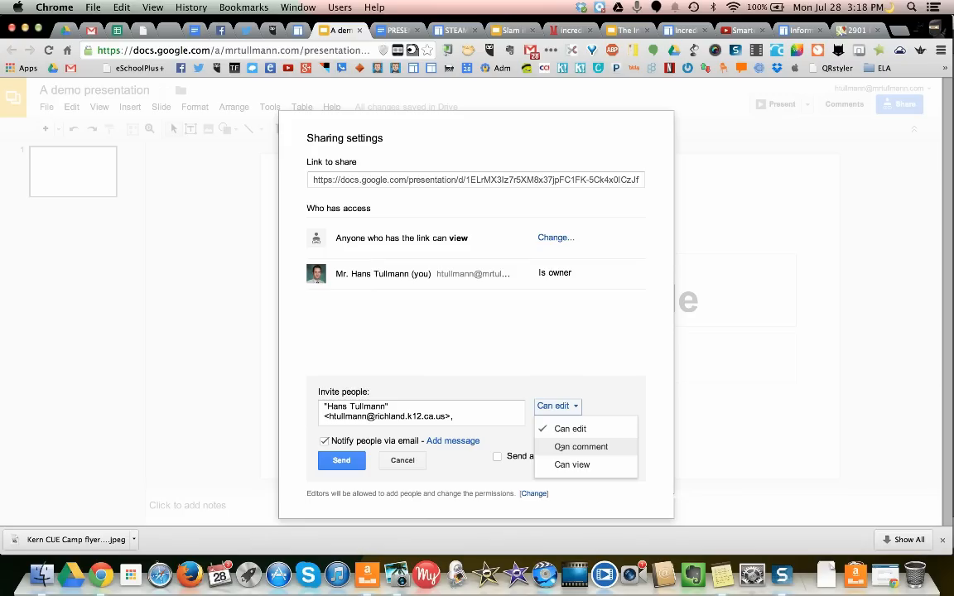
{"action": "left_click", "coordinate": [576, 406]}
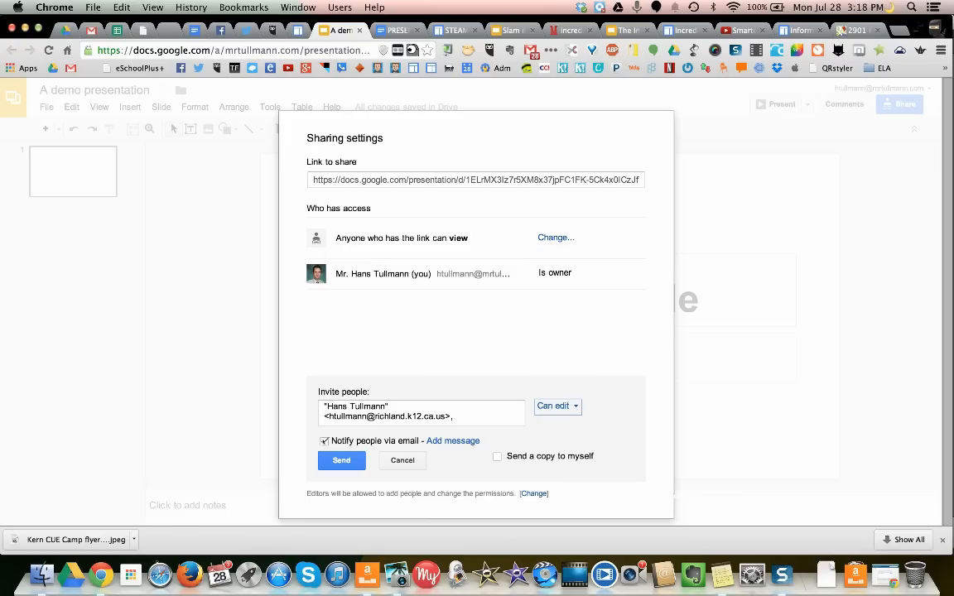
Add the personal message "This is a demo" to the invitation e-mail
{"action": "left_click", "coordinate": [437, 441]}
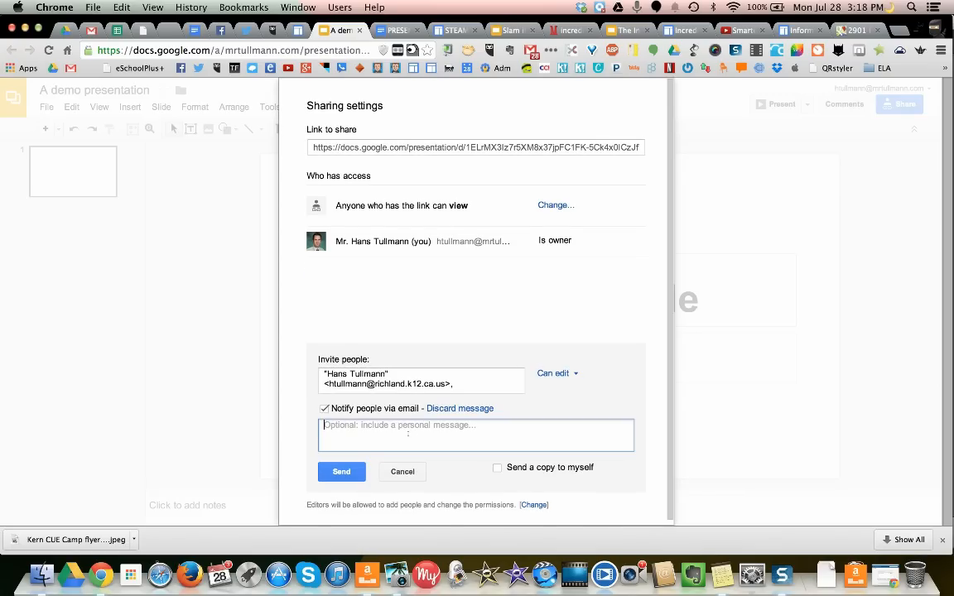
{"action": "type", "text": "This is a"}
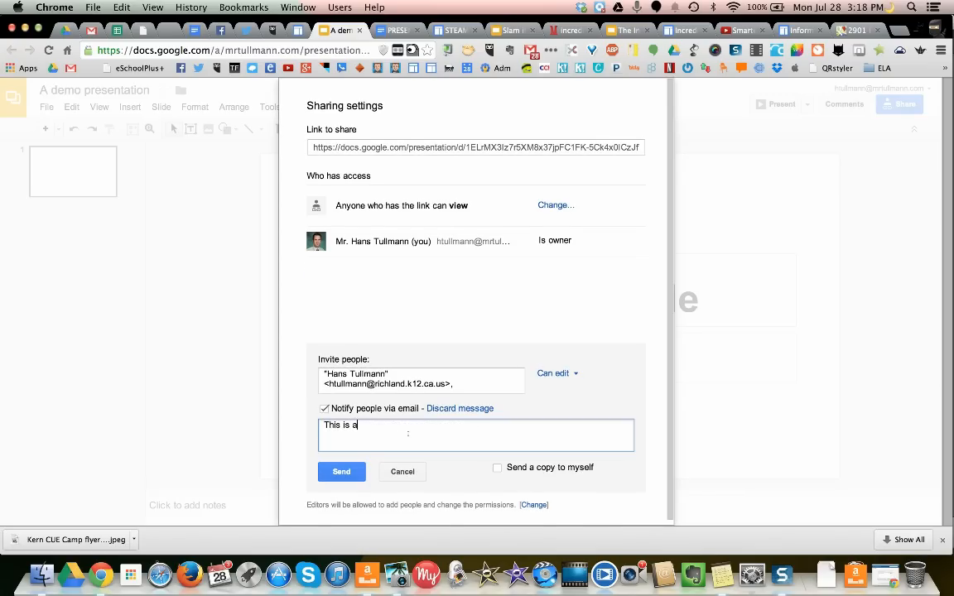
{"action": "type", "text": " demo"}
{"action": "left_click", "coordinate": [497, 468]}
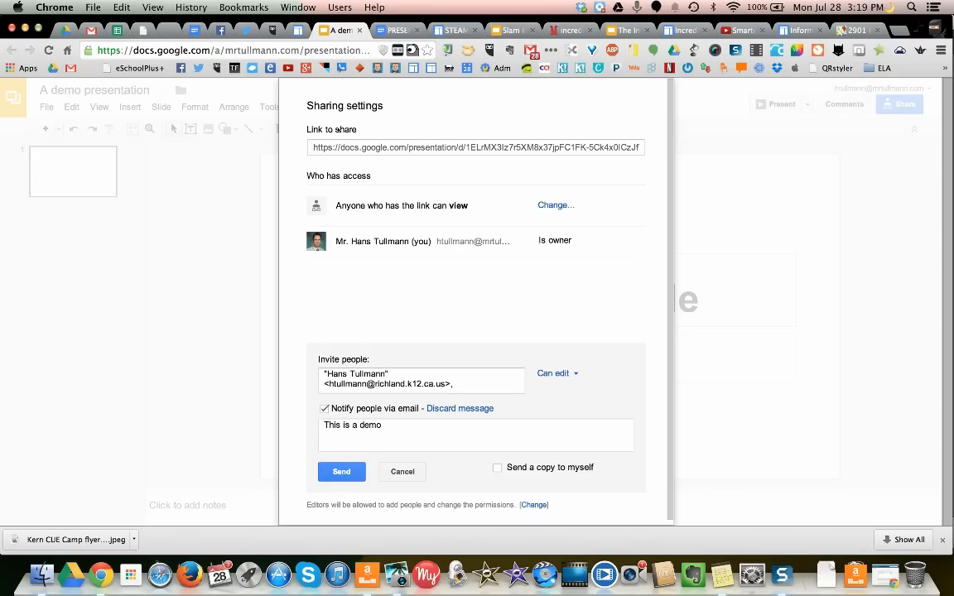
Send the invitation, approve access for anyone holding it, and close the sharing settings
{"action": "left_click", "coordinate": [336, 469]}
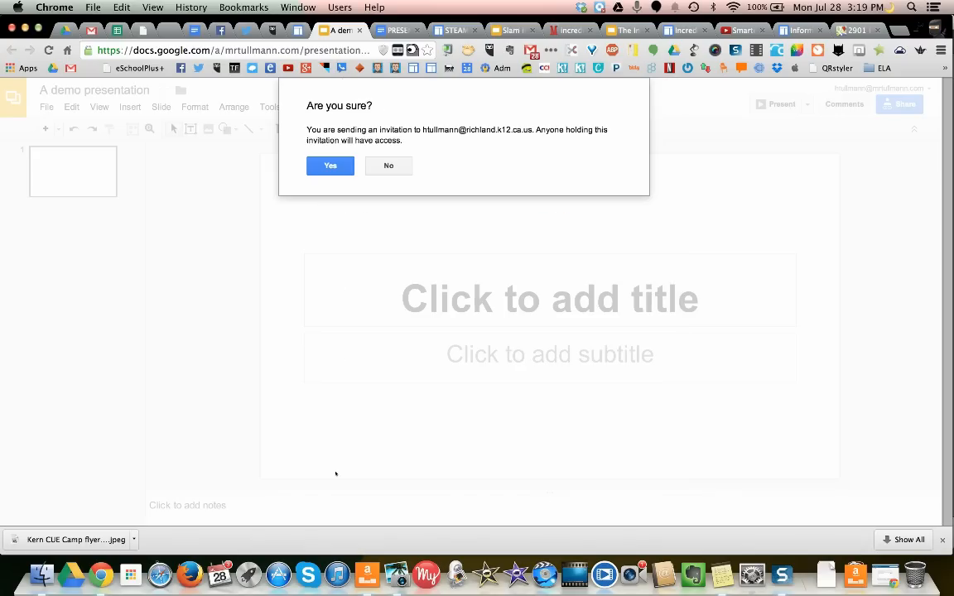
{"action": "left_click_drag", "start_coordinate": [323, 130], "coordinate": [437, 140]}
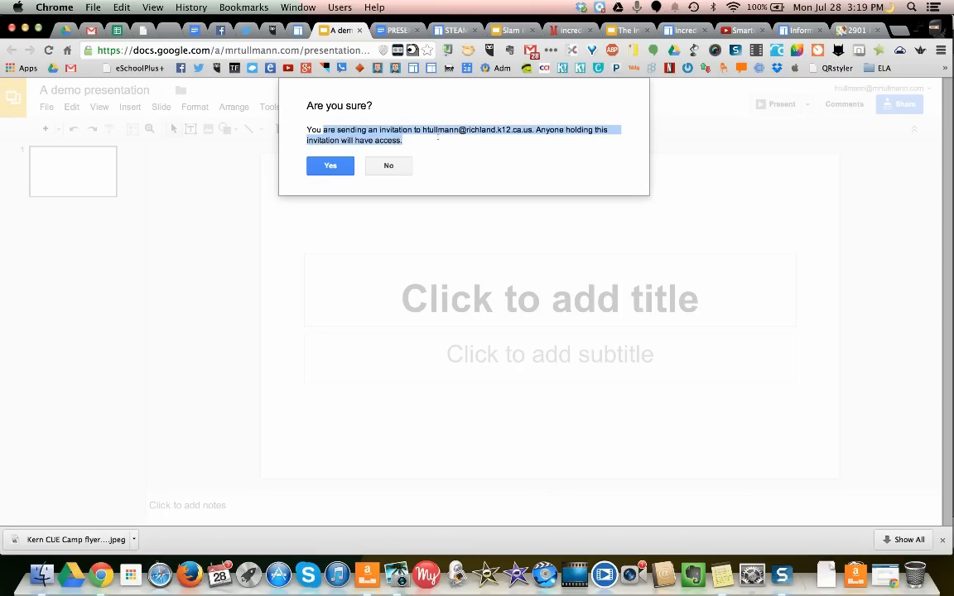
{"action": "left_click", "coordinate": [325, 167]}
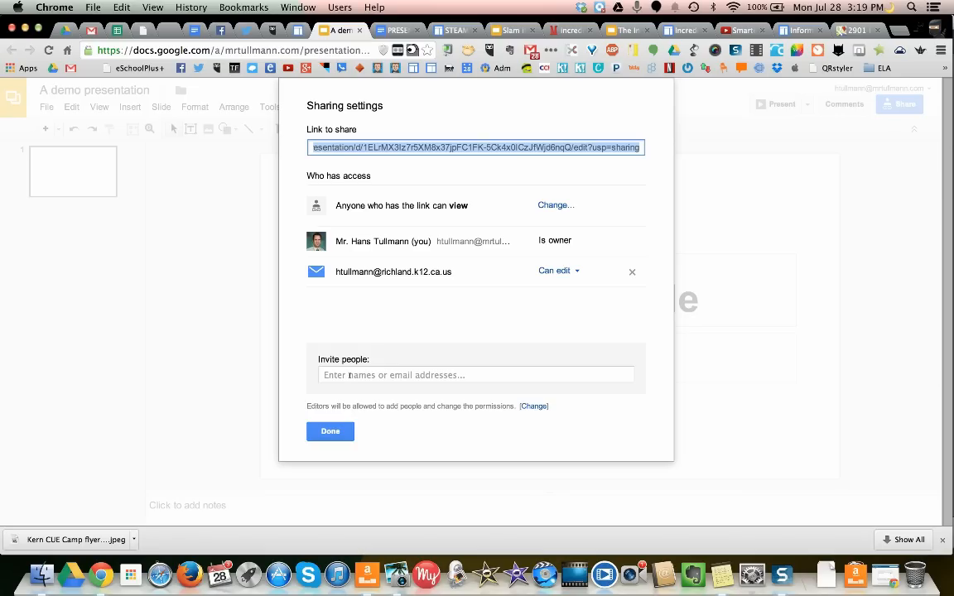
{"action": "left_click", "coordinate": [328, 434]}
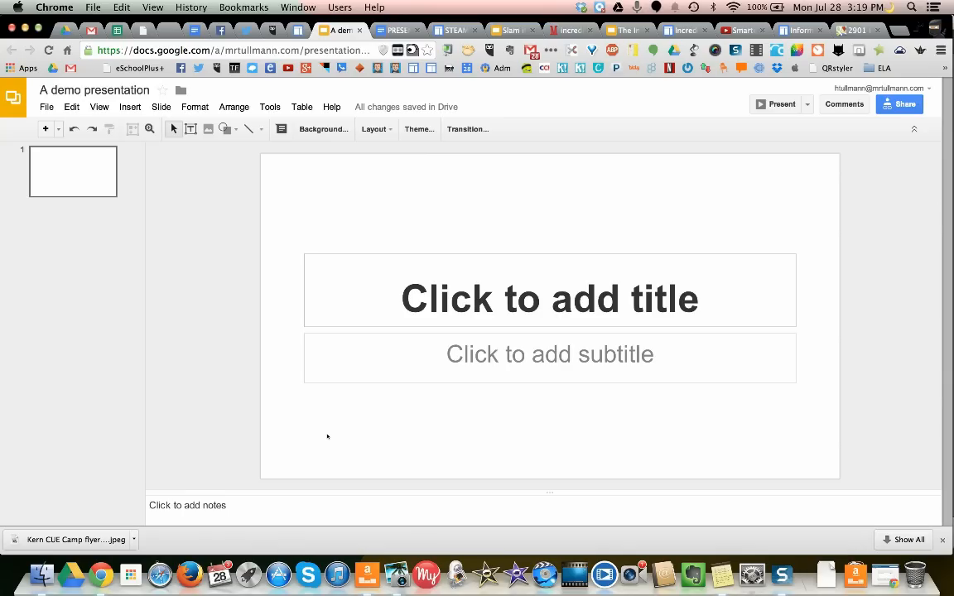
Make a copy of the presentation named "Copy of A demo presentation" without sharing it with the same people
{"action": "left_click", "coordinate": [47, 107]}
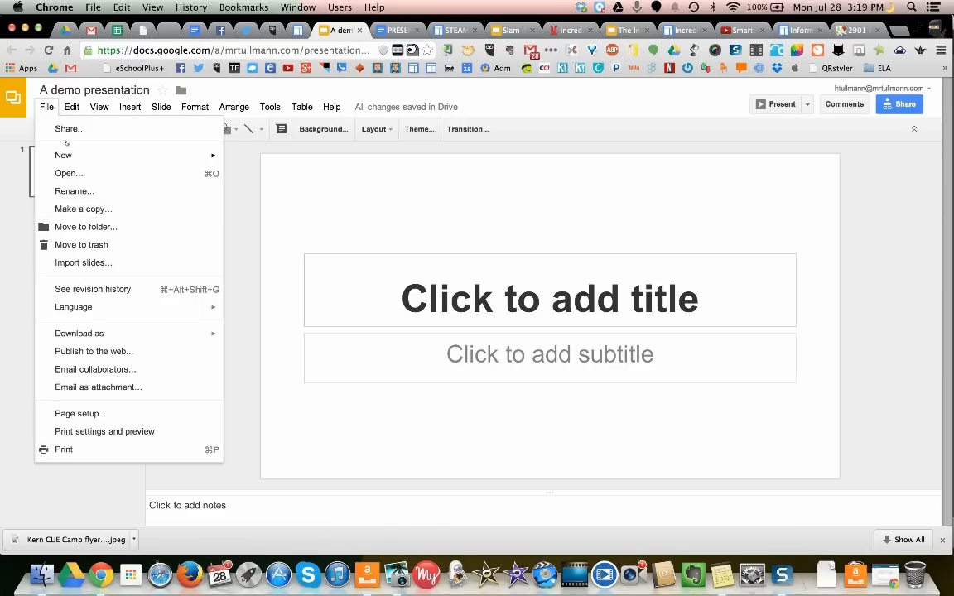
{"action": "left_click", "coordinate": [47, 107]}
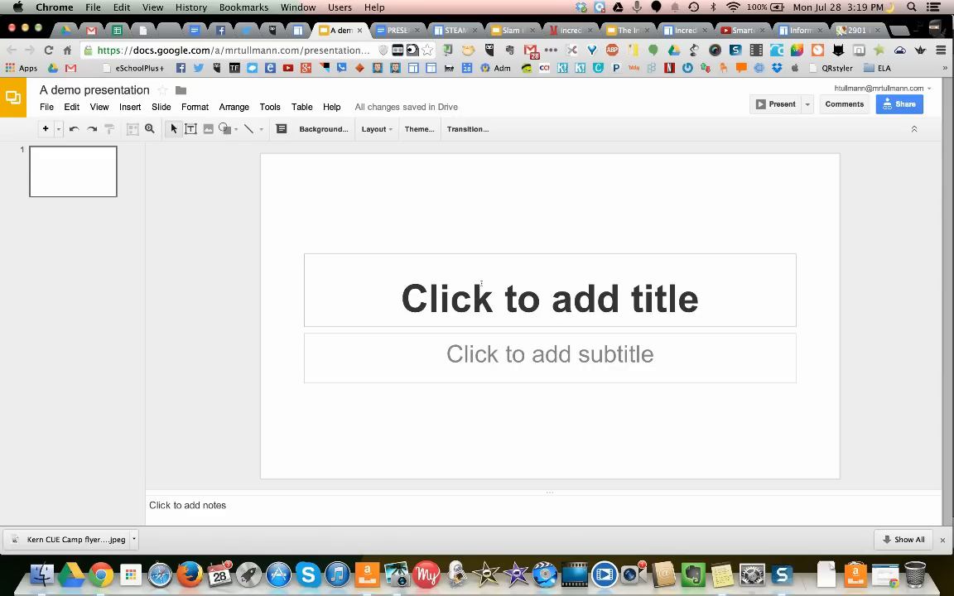
{"action": "left_click", "coordinate": [48, 108]}
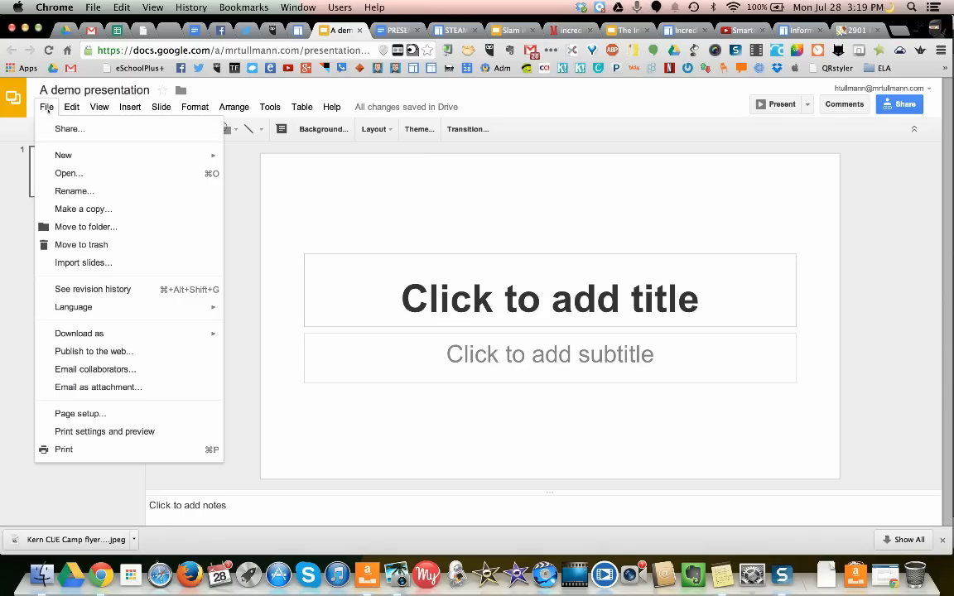
{"action": "left_click", "coordinate": [131, 210]}
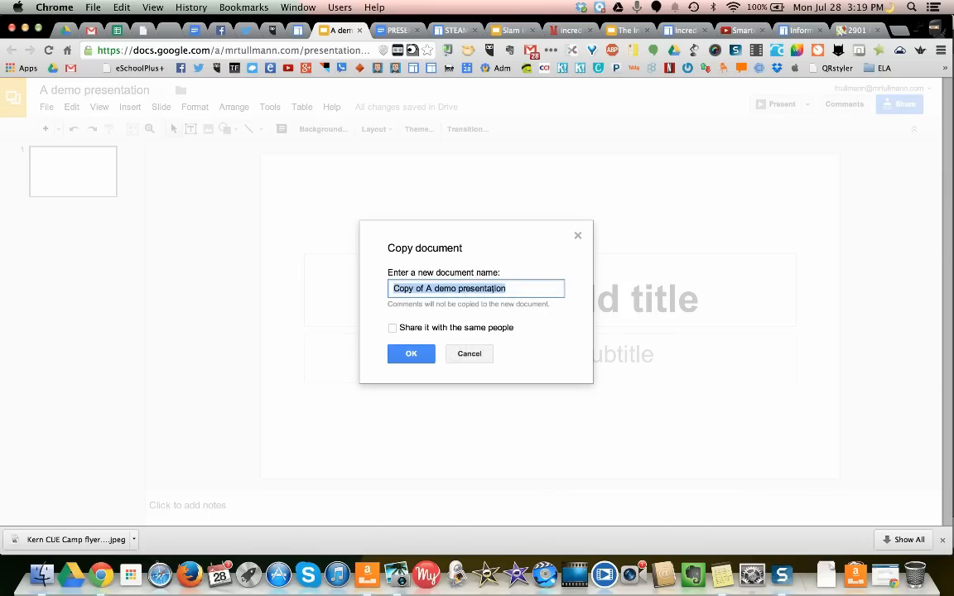
{"action": "left_click", "coordinate": [410, 354]}
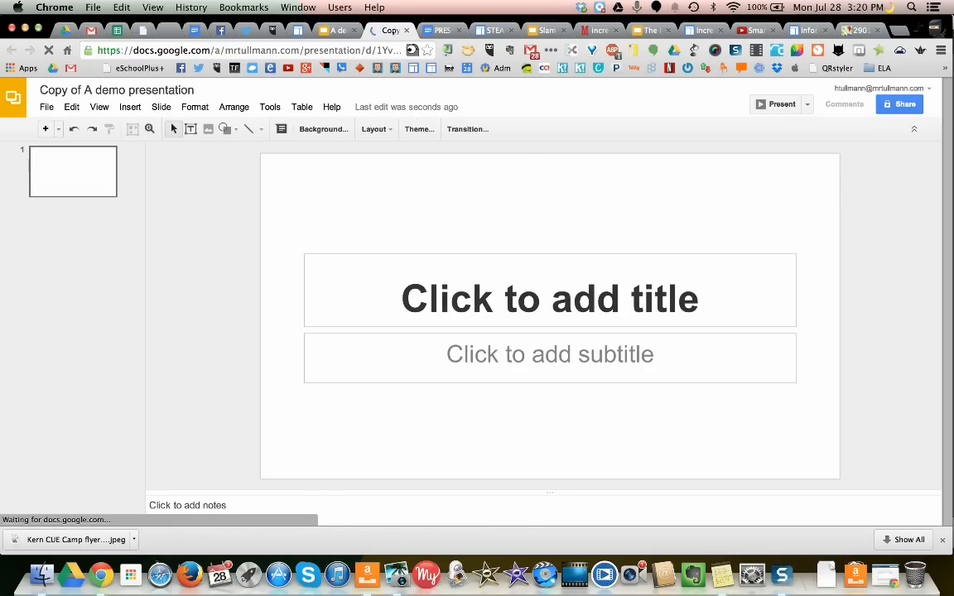
Close all browser tabs to the right of the copied presentation, then view the original presentation and return to the copy
{"action": "right_click", "coordinate": [393, 31]}
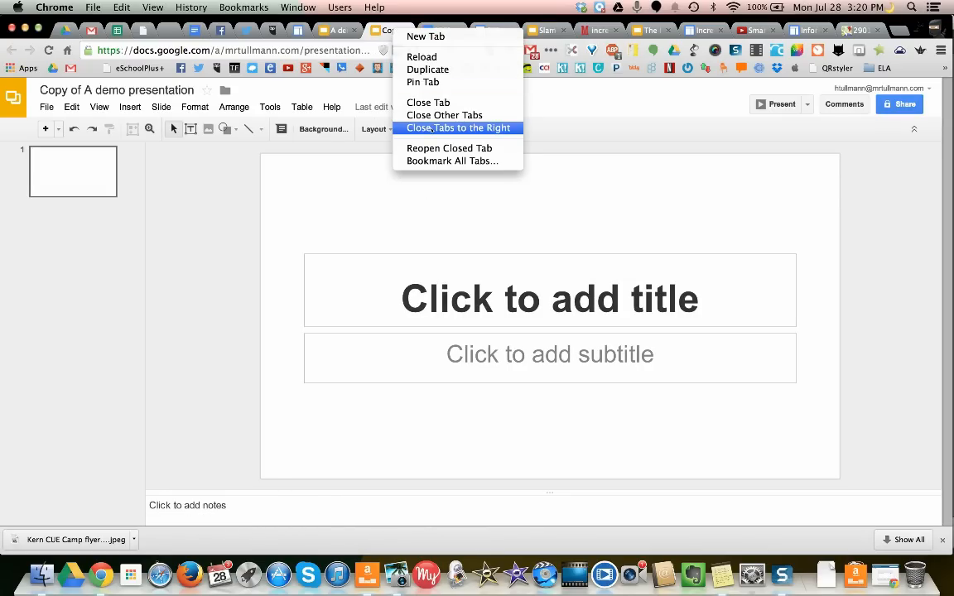
{"action": "left_click", "coordinate": [458, 128]}
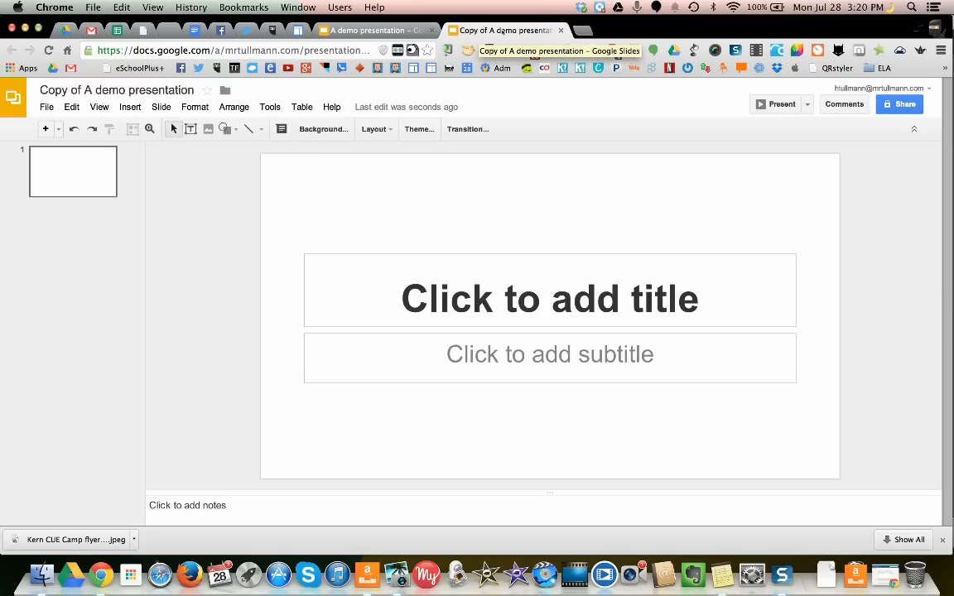
{"action": "left_click", "coordinate": [362, 31]}
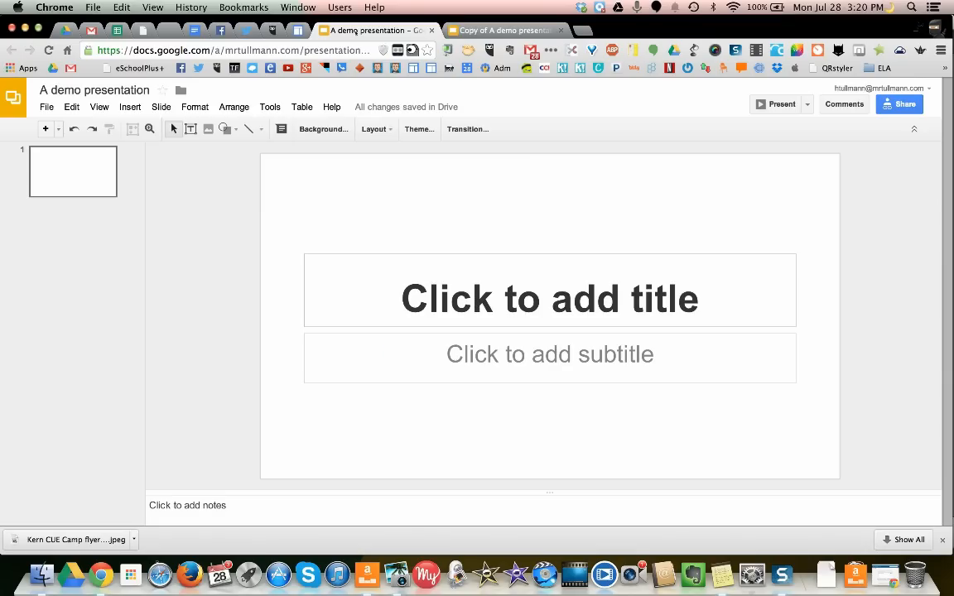
{"action": "left_click", "coordinate": [494, 31]}
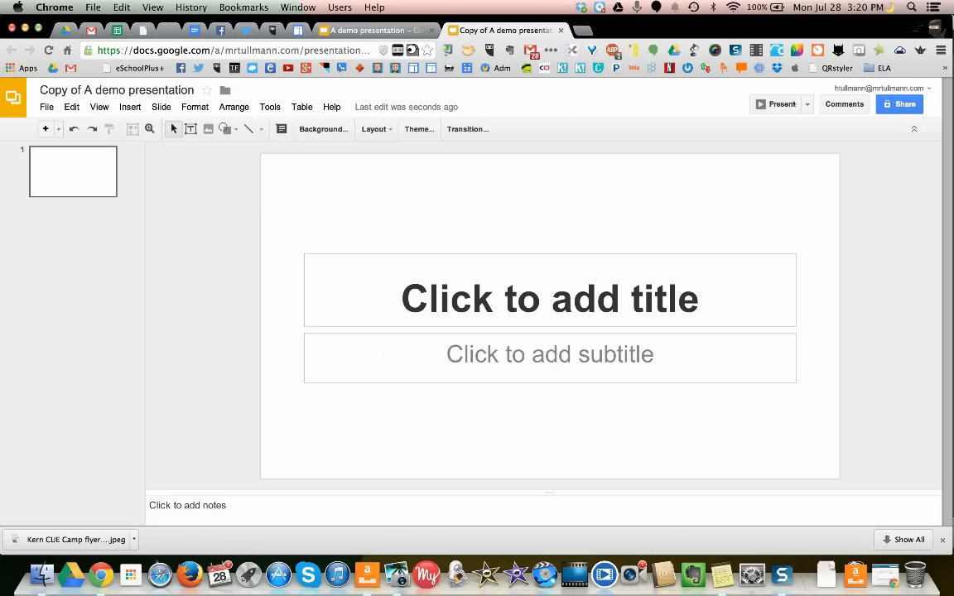
{"action": "left_click", "coordinate": [899, 104]}
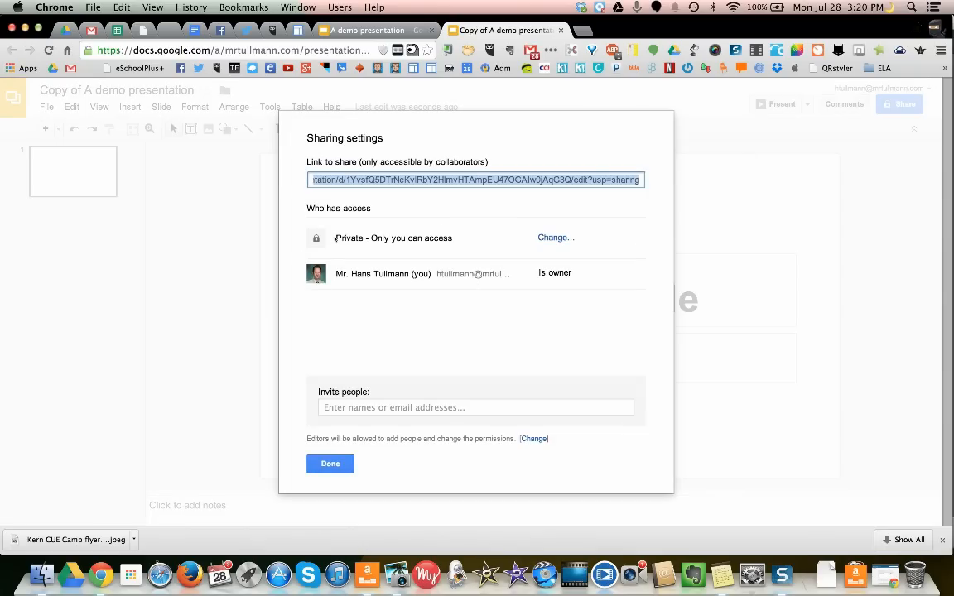
{"action": "left_click", "coordinate": [555, 238]}
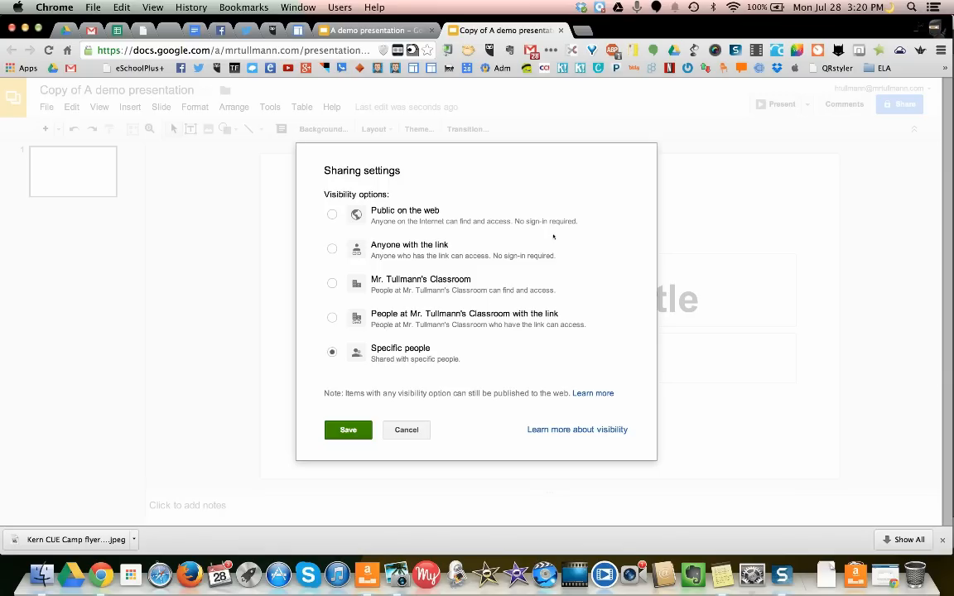
{"action": "left_click", "coordinate": [332, 248]}
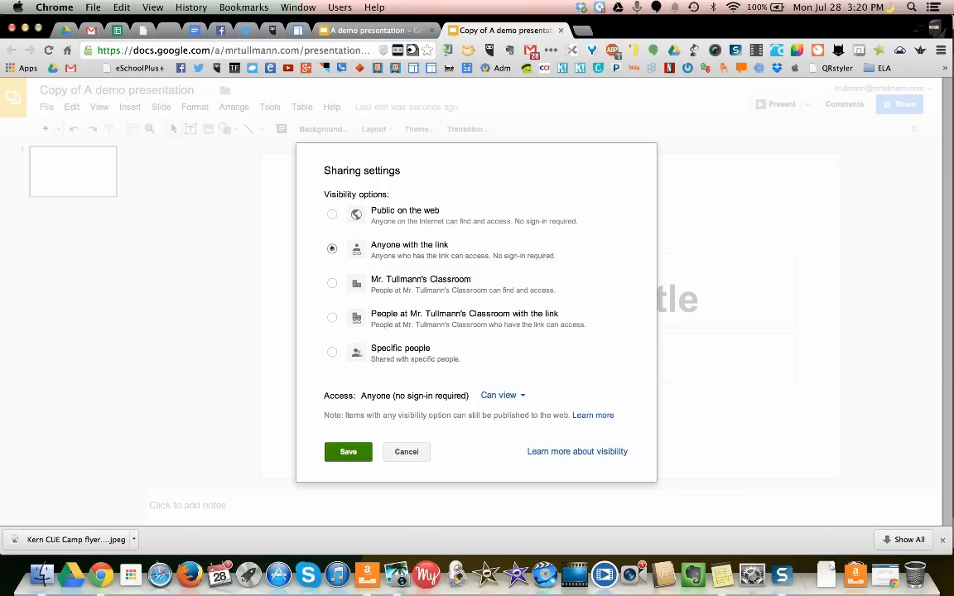
{"action": "left_click", "coordinate": [521, 397]}
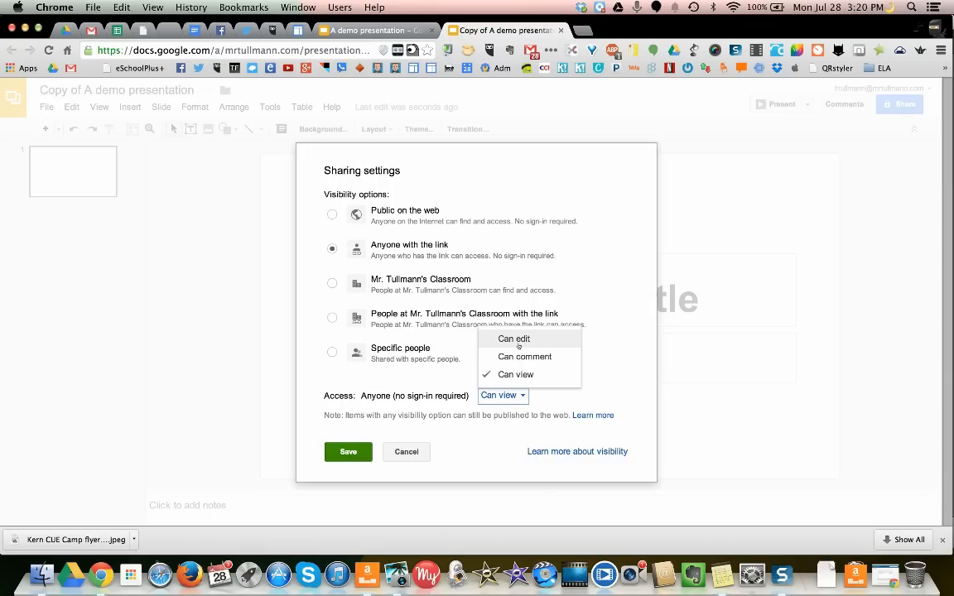
{"action": "left_click", "coordinate": [519, 374]}
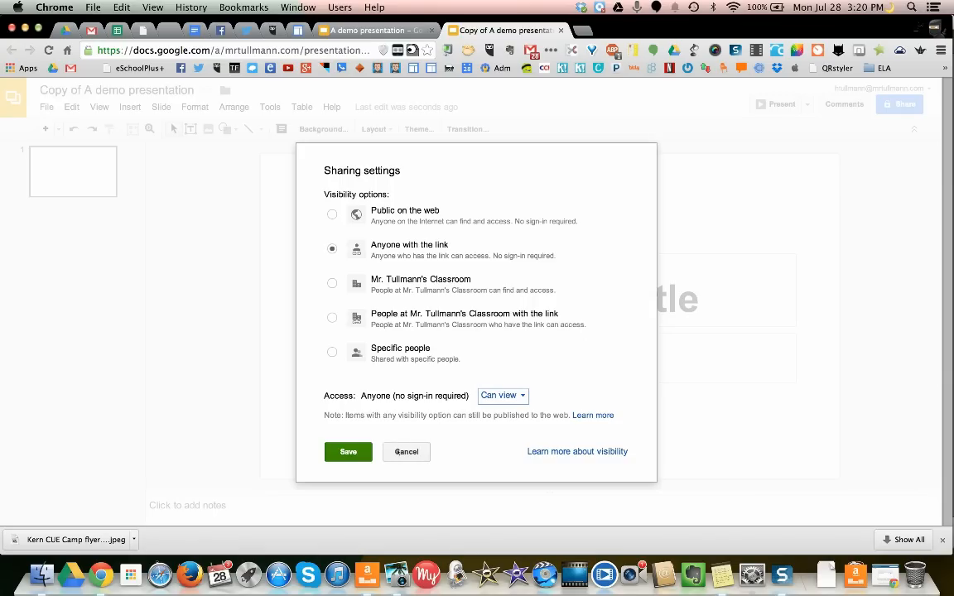
{"action": "left_click", "coordinate": [398, 452]}
{"action": "left_click", "coordinate": [337, 466]}
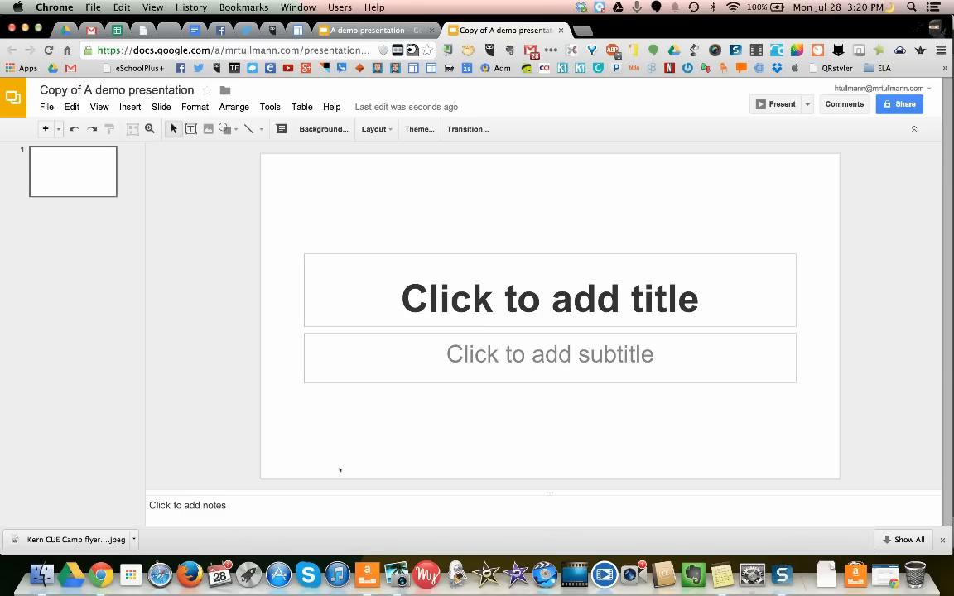
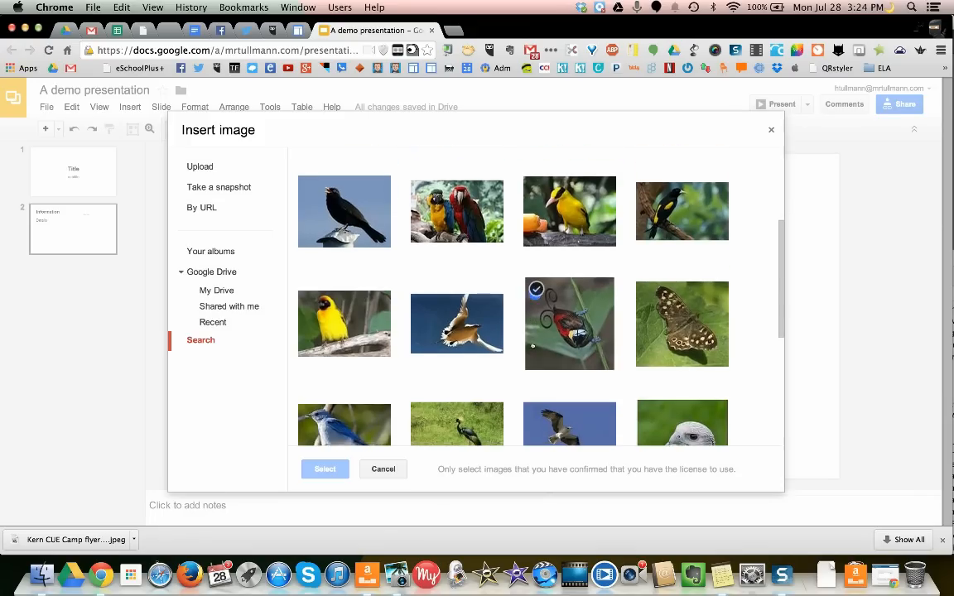
Filter the "bird" image search results to show only clip art
{"action": "scroll", "coordinate": [533, 346], "scroll_direction": "down", "scroll_amount": 6}
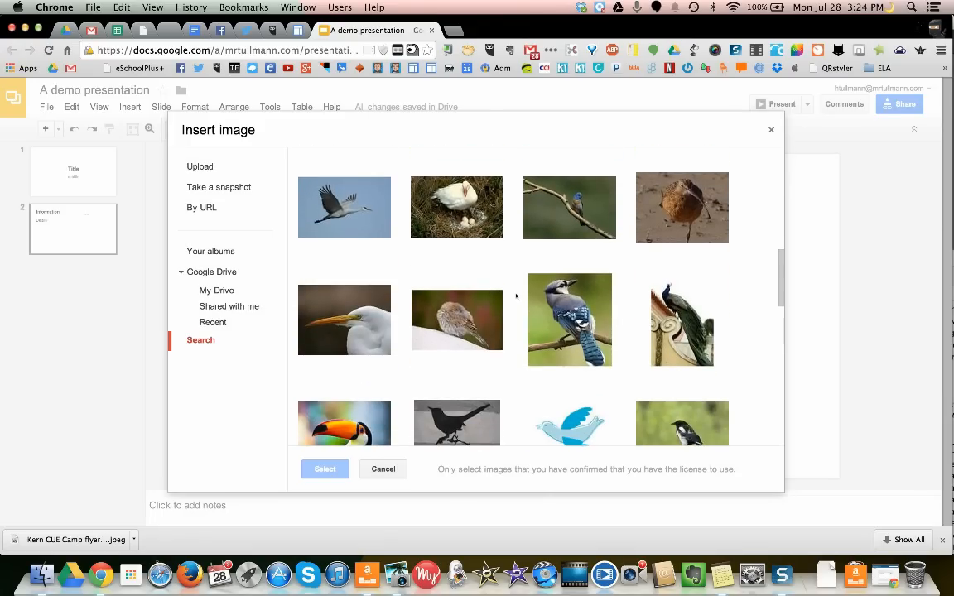
{"action": "scroll", "coordinate": [516, 295], "scroll_direction": "down", "scroll_amount": 3}
{"action": "scroll", "coordinate": [516, 296], "scroll_direction": "down", "scroll_amount": 3}
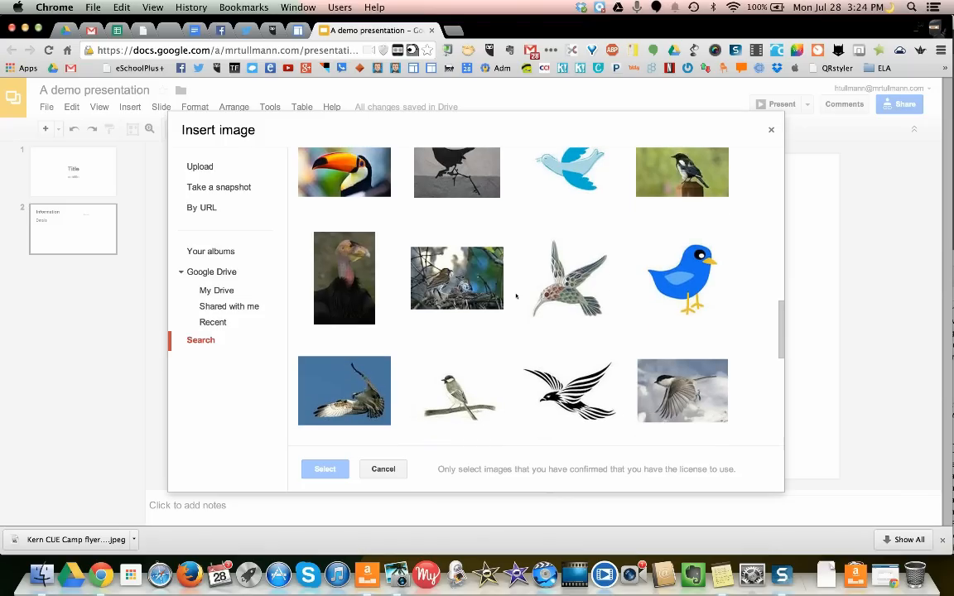
{"action": "scroll", "coordinate": [516, 296], "scroll_direction": "up", "scroll_amount": 15}
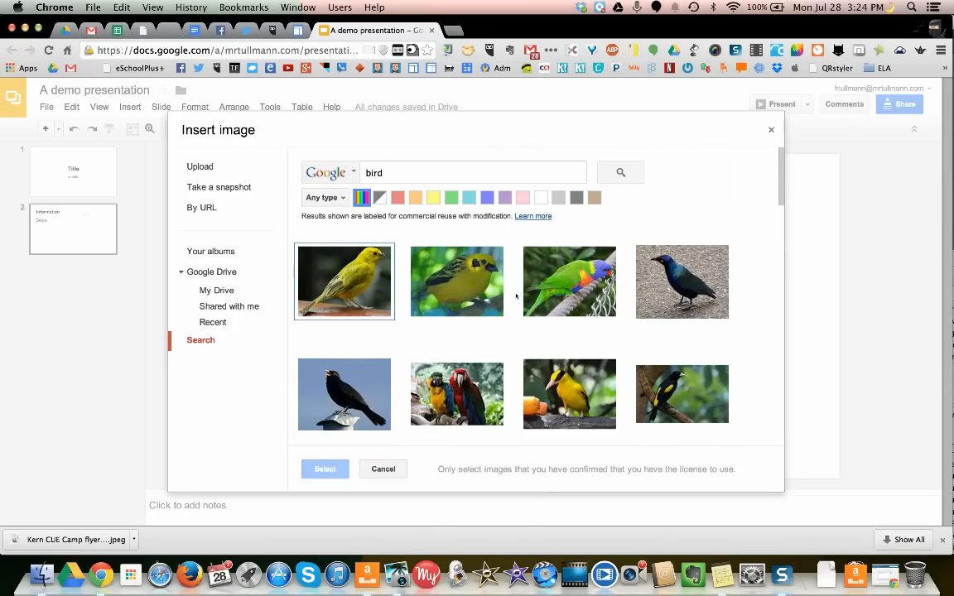
{"action": "left_click", "coordinate": [344, 199]}
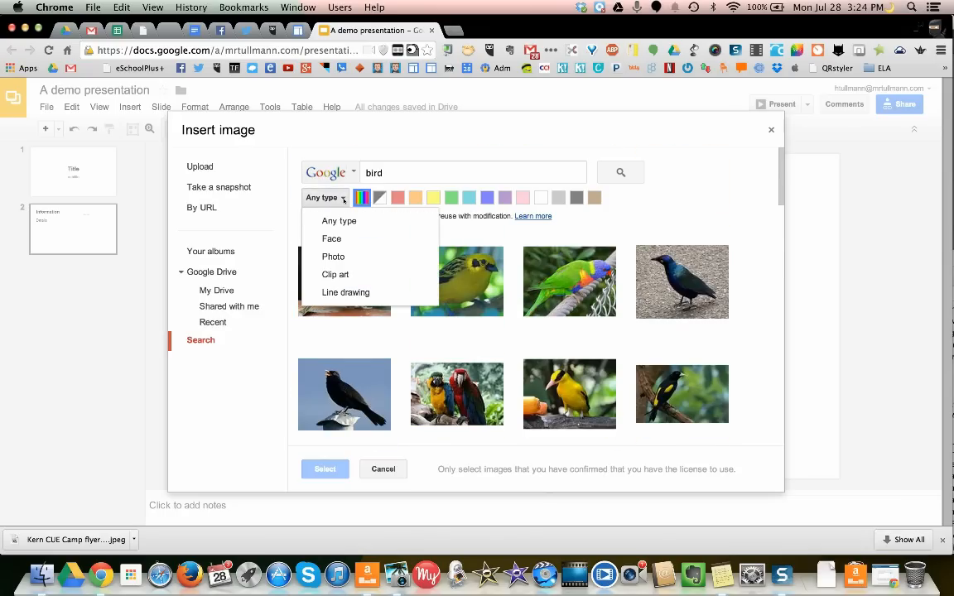
{"action": "left_click", "coordinate": [336, 274]}
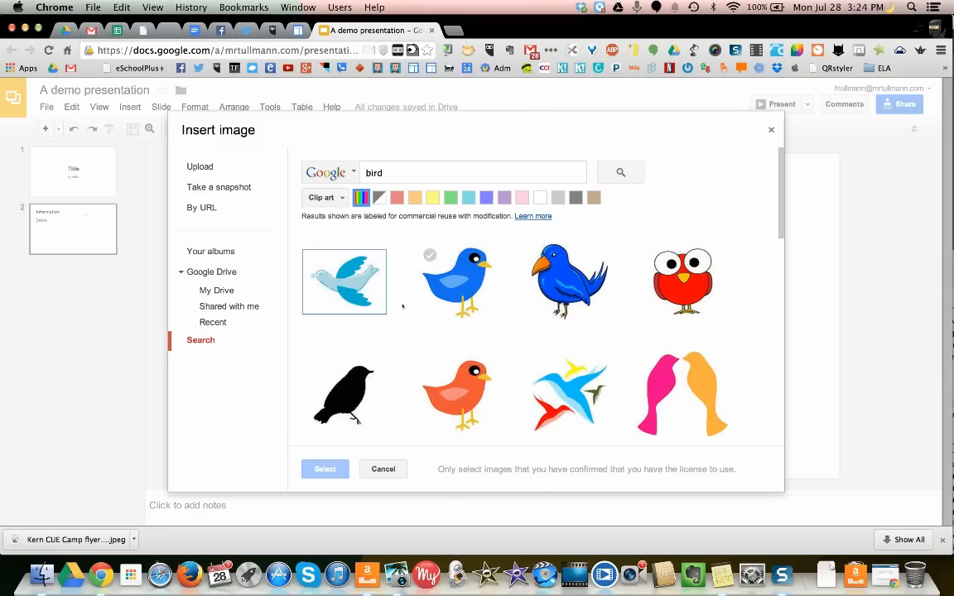
Insert the blue cartoon bird with yellow legs from the clip art results into slide 2
{"action": "scroll", "coordinate": [403, 303], "scroll_direction": "down", "scroll_amount": 3}
{"action": "scroll", "coordinate": [402, 307], "scroll_direction": "down", "scroll_amount": 6}
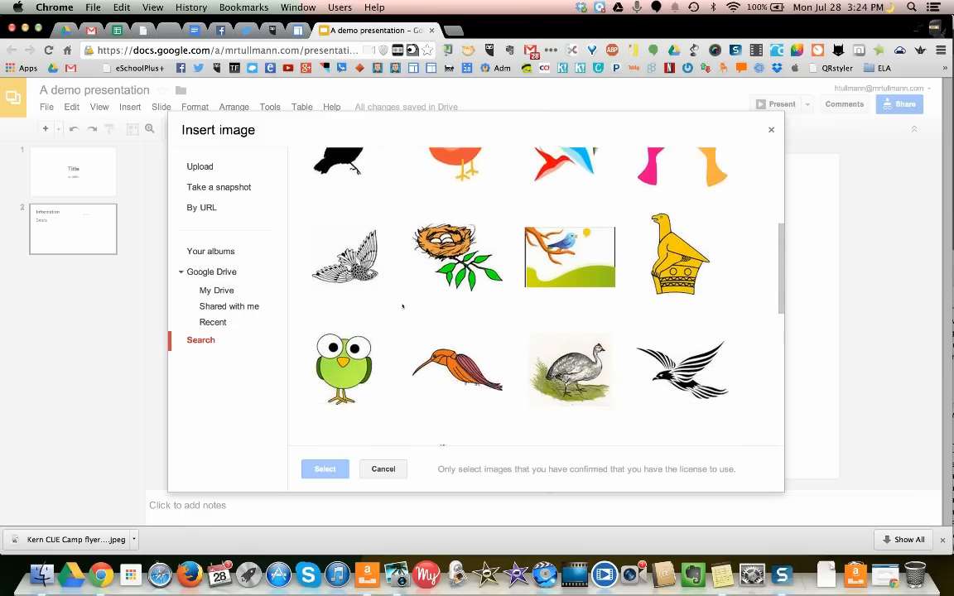
{"action": "scroll", "coordinate": [402, 306], "scroll_direction": "down", "scroll_amount": 4}
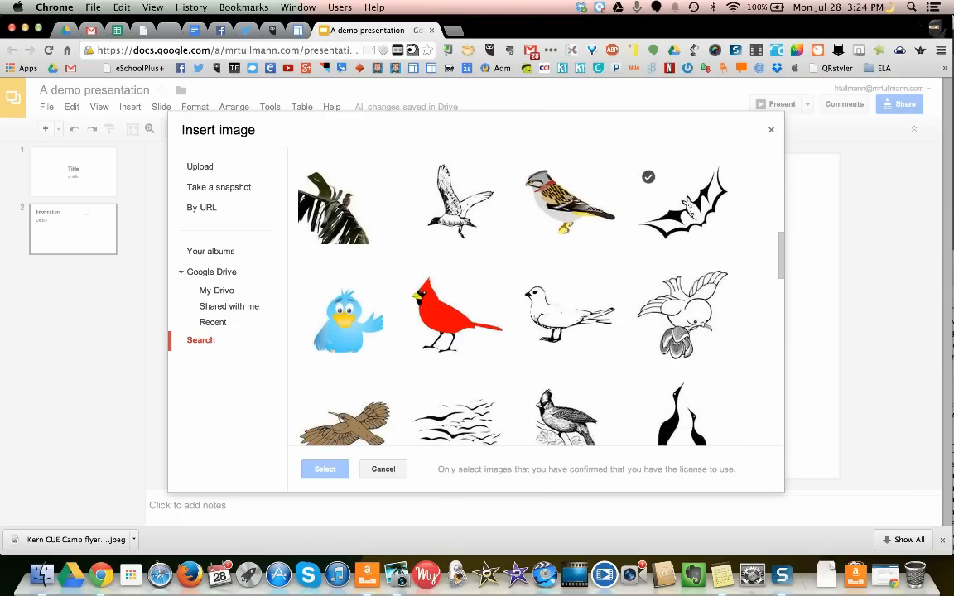
{"action": "scroll", "coordinate": [389, 222], "scroll_direction": "down", "scroll_amount": 5}
{"action": "scroll", "coordinate": [390, 222], "scroll_direction": "up", "scroll_amount": 10}
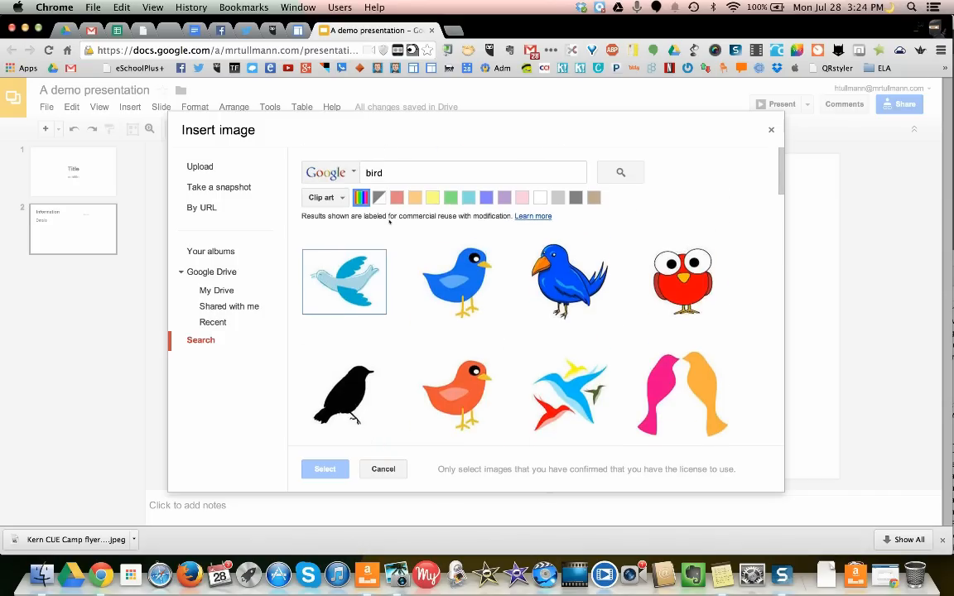
{"action": "left_click", "coordinate": [452, 269]}
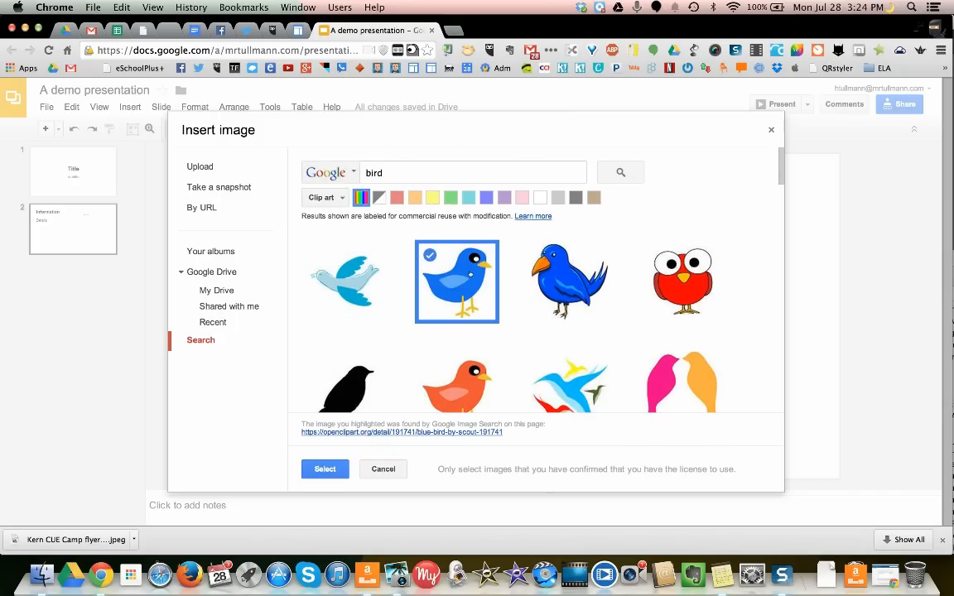
{"action": "left_click", "coordinate": [316, 471]}
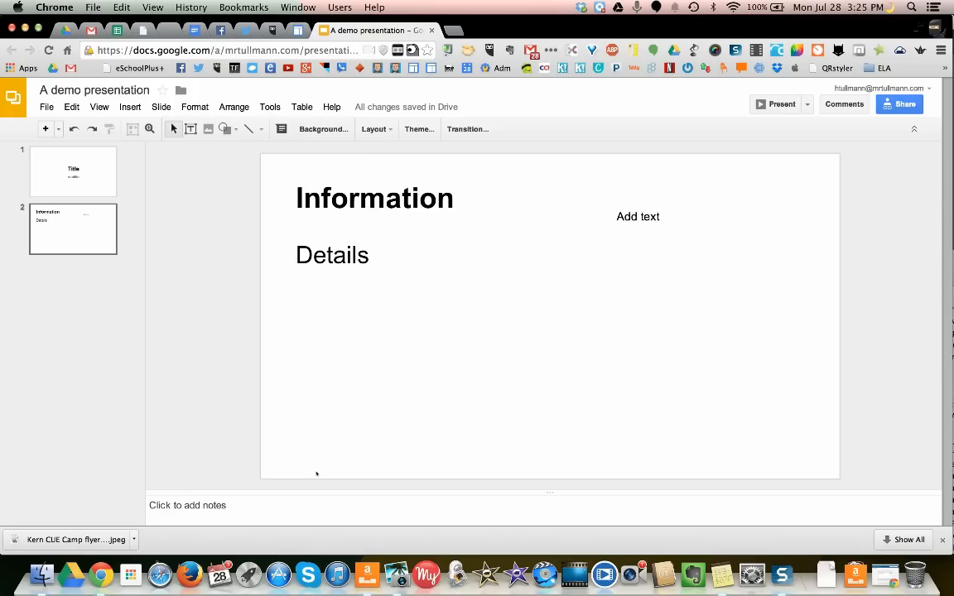
Shrink the bird image, tilt it slightly clockwise and place it between the "Information" title text and "Add text"
{"action": "left_click_drag", "start_coordinate": [601, 282], "coordinate": [612, 333]}
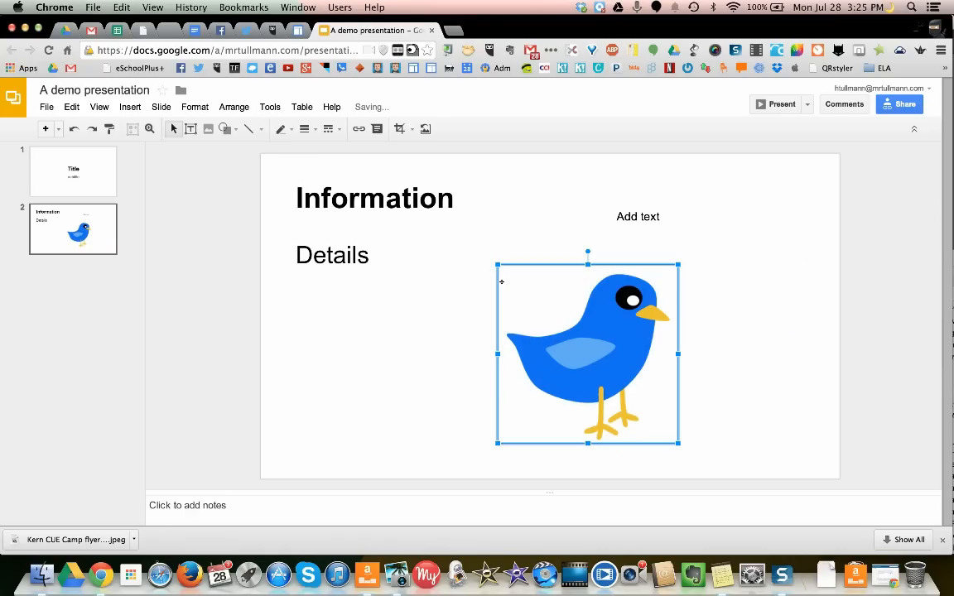
{"action": "left_click_drag", "start_coordinate": [514, 275], "coordinate": [620, 382]}
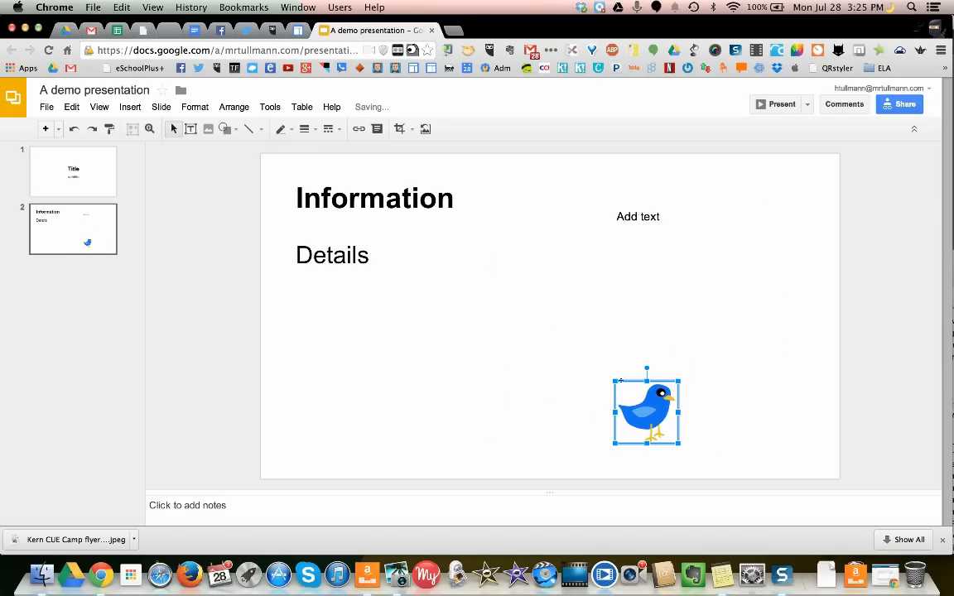
{"action": "left_click_drag", "start_coordinate": [651, 412], "coordinate": [353, 386]}
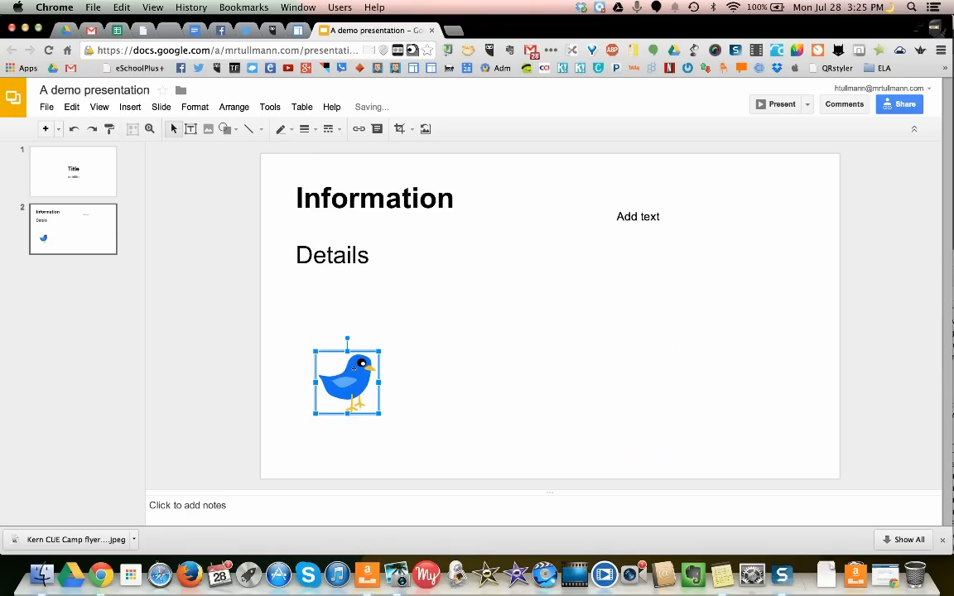
{"action": "left_click_drag", "start_coordinate": [347, 340], "coordinate": [553, 180]}
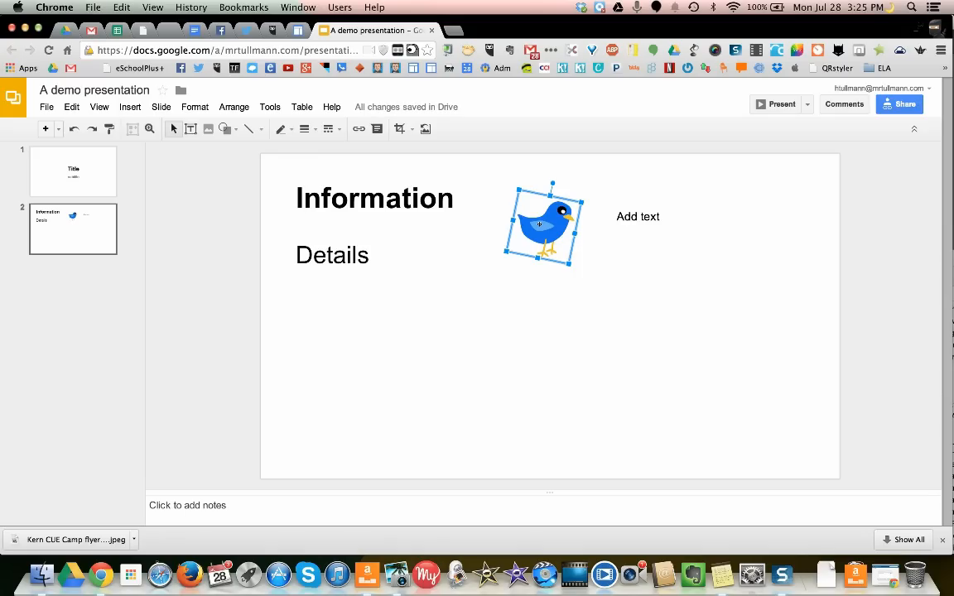
{"action": "right_click", "coordinate": [539, 224]}
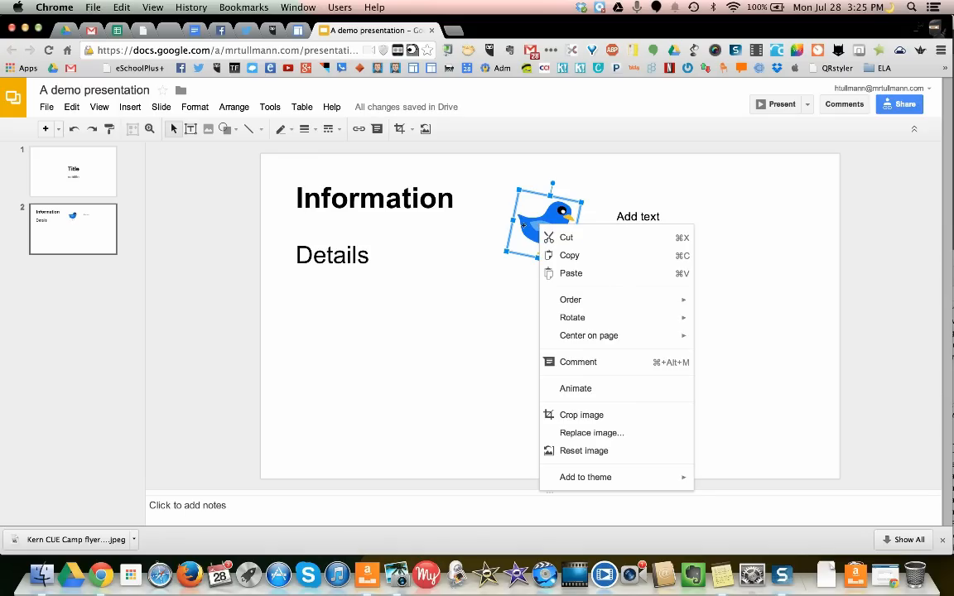
{"action": "mouse_move", "coordinate": [564, 302]}
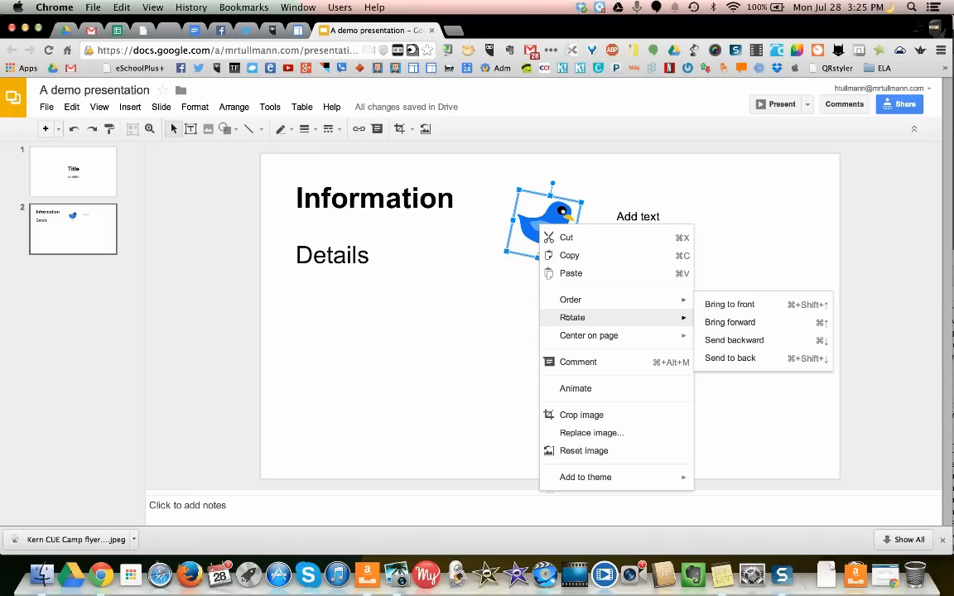
{"action": "mouse_move", "coordinate": [571, 338]}
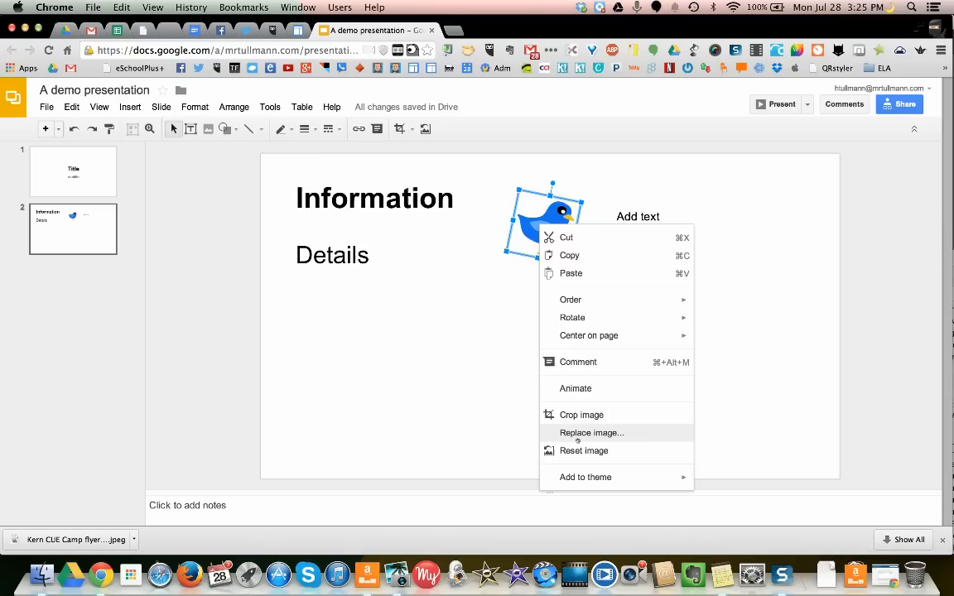
{"action": "mouse_move", "coordinate": [589, 477]}
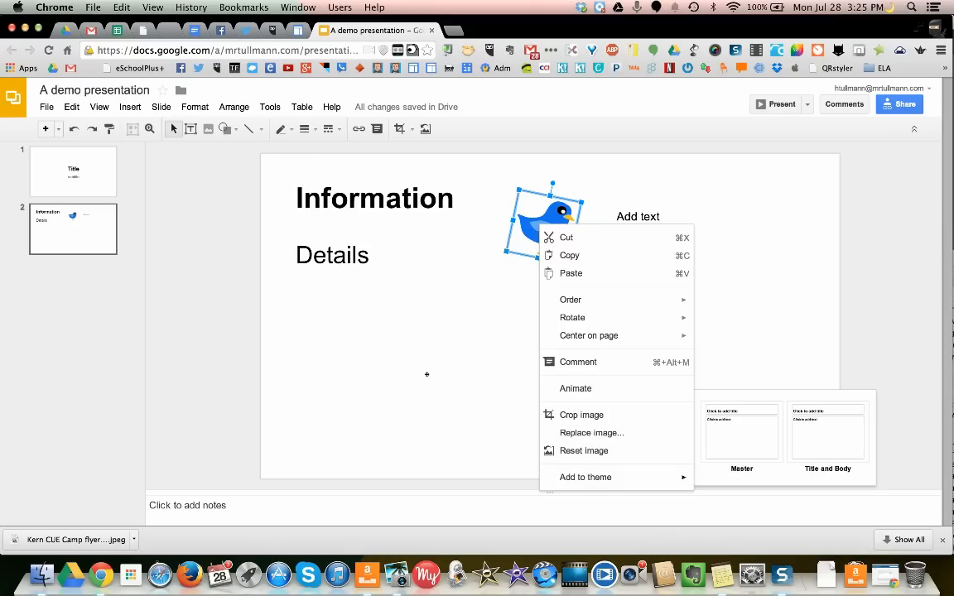
{"action": "left_click", "coordinate": [381, 308]}
{"action": "left_click", "coordinate": [484, 213]}
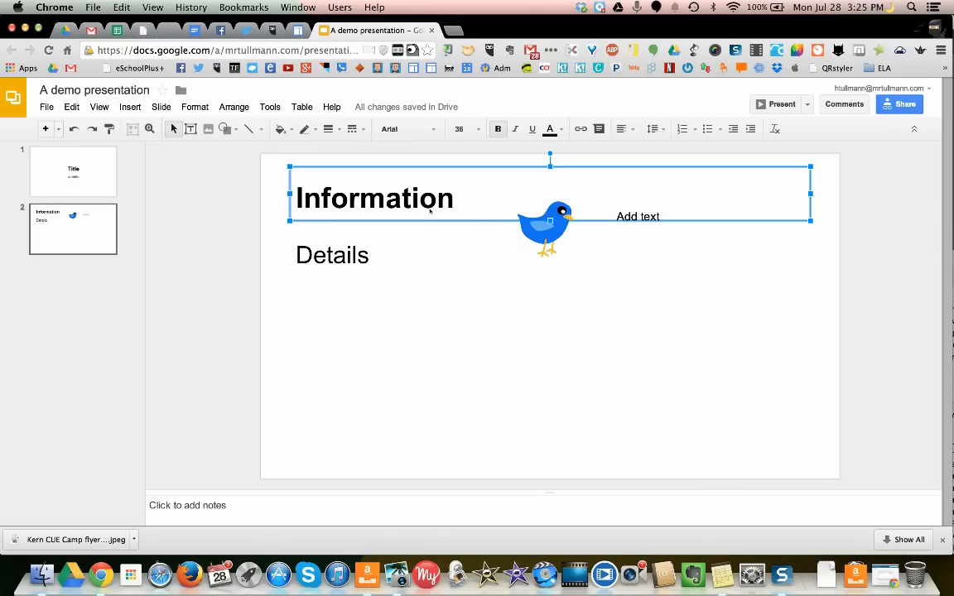
Start inserting a video, search YouTube for "wild birds" and look through the results
{"action": "left_click", "coordinate": [130, 107]}
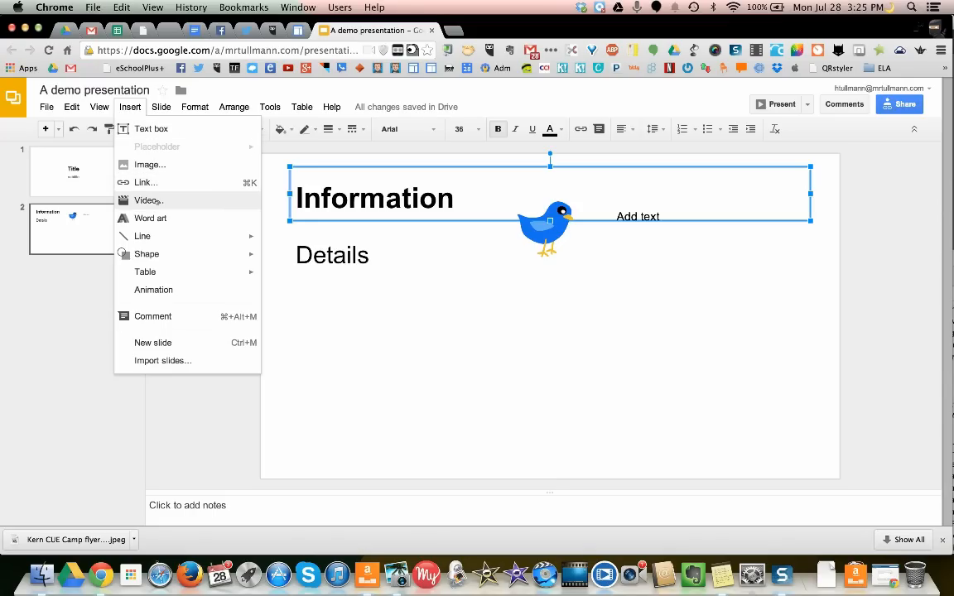
{"action": "left_click", "coordinate": [151, 201]}
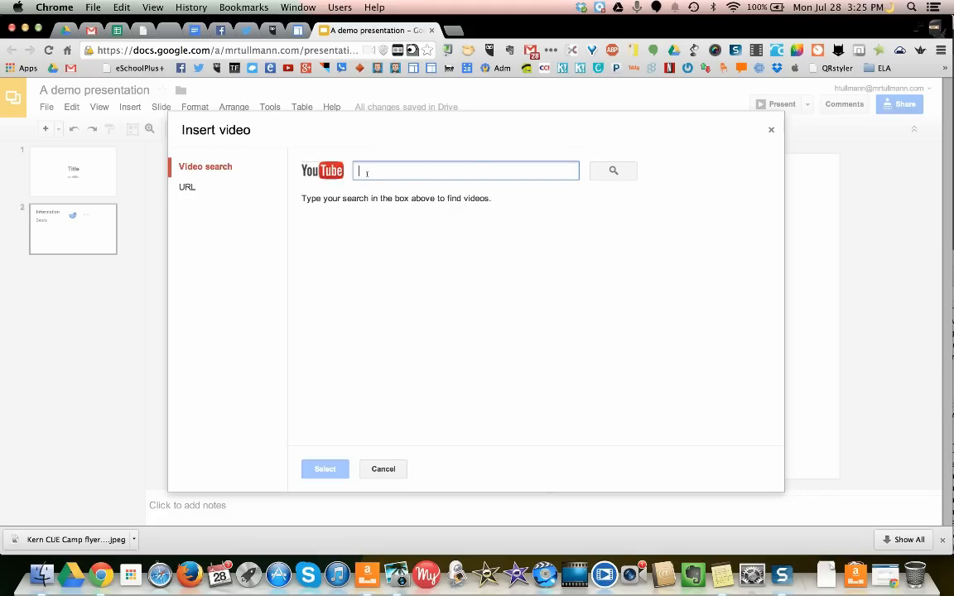
{"action": "type", "text": "wild birds"}
{"action": "left_click", "coordinate": [598, 172]}
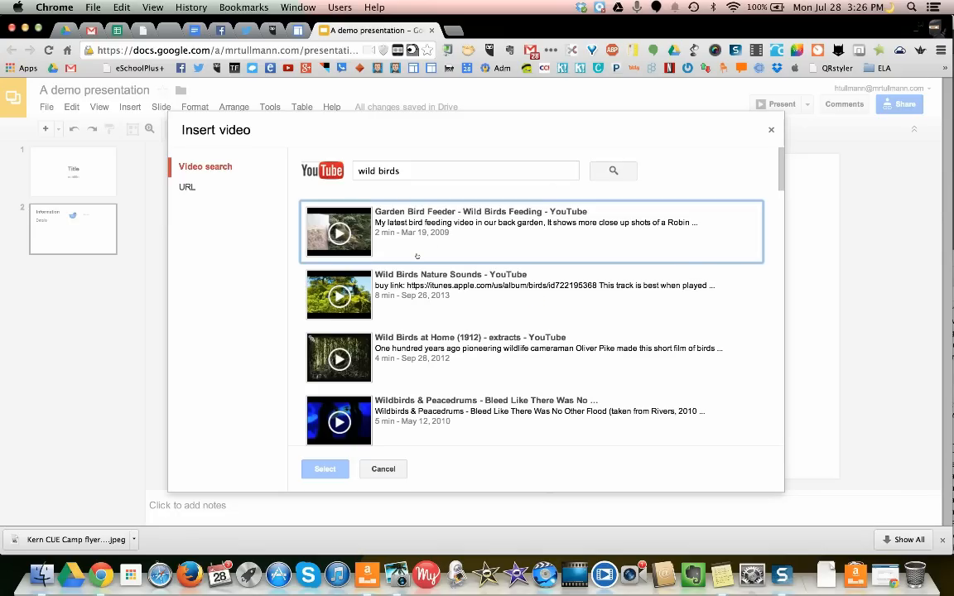
{"action": "scroll", "coordinate": [417, 256], "scroll_direction": "down", "scroll_amount": 5}
{"action": "scroll", "coordinate": [416, 256], "scroll_direction": "down", "scroll_amount": 5}
{"action": "scroll", "coordinate": [417, 256], "scroll_direction": "down", "scroll_amount": 4}
{"action": "scroll", "coordinate": [417, 256], "scroll_direction": "up", "scroll_amount": 15}
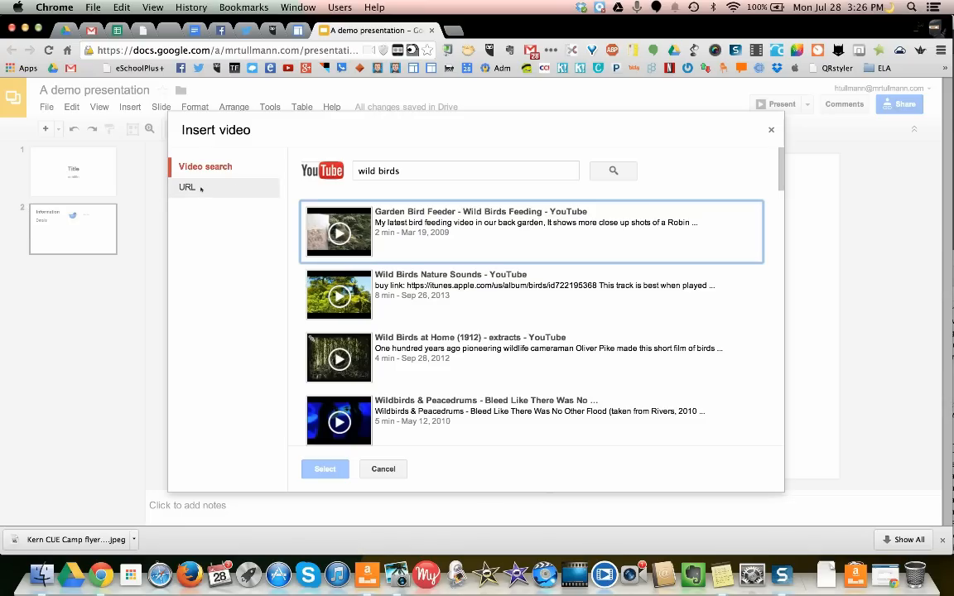
Switch to YouTube in a new browser tab, search for "wild birds" and open the video "Nature and Trees Birds - Peacocks & Peahens In The Wild"
{"action": "left_click", "coordinate": [455, 30]}
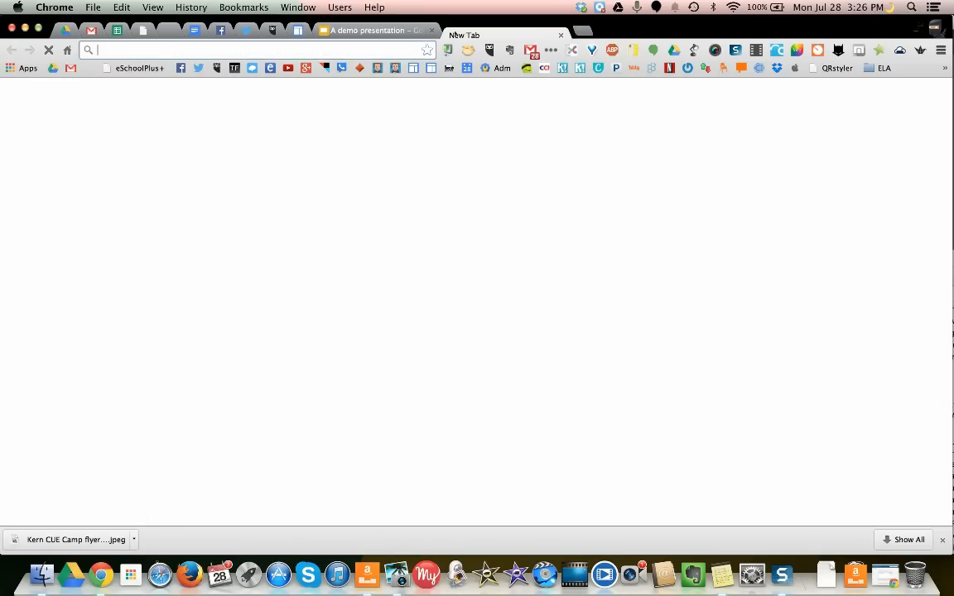
{"action": "left_click", "coordinate": [288, 68]}
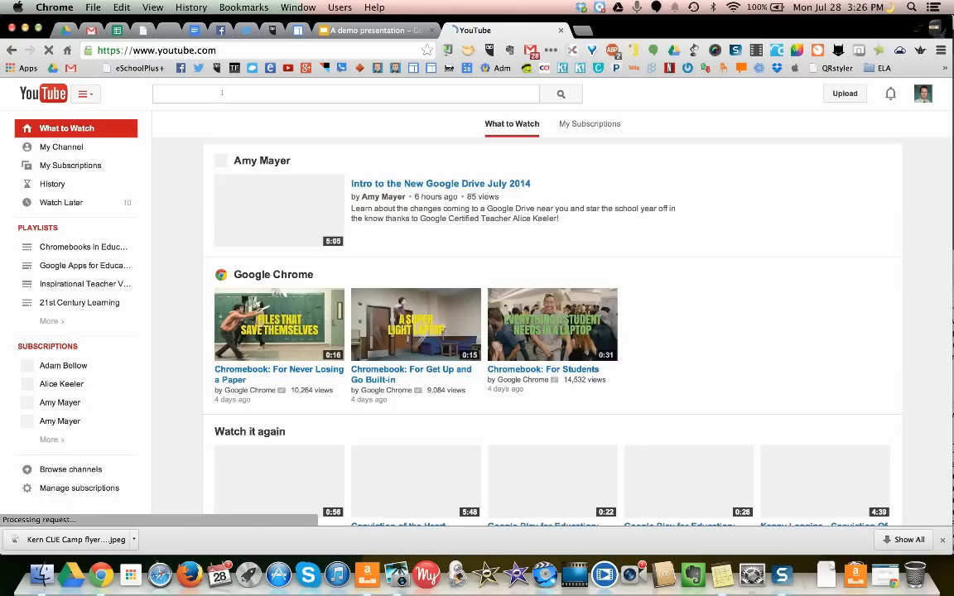
{"action": "type", "text": "wild birds"}
{"action": "key", "text": "Return"}
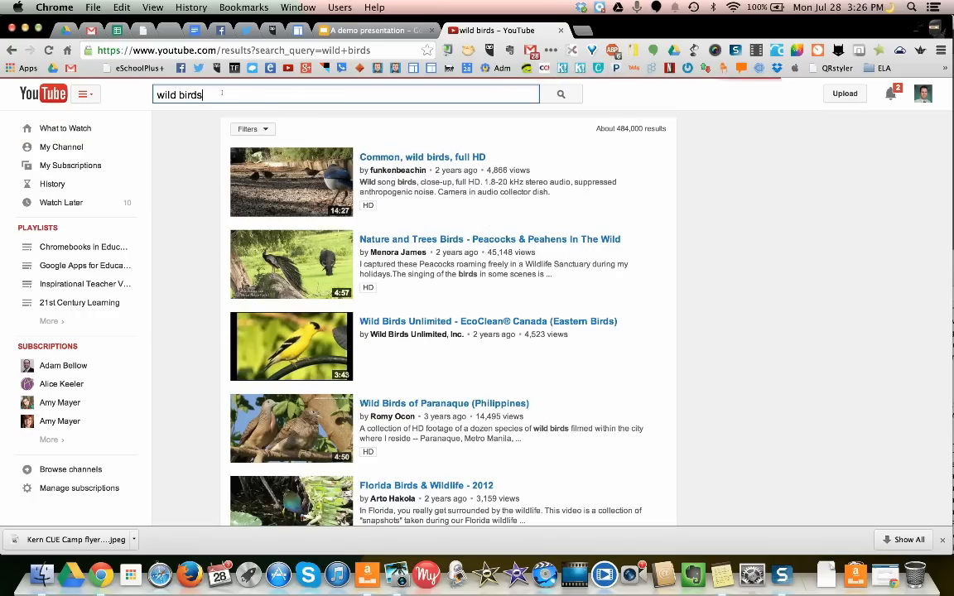
{"action": "left_click", "coordinate": [418, 239]}
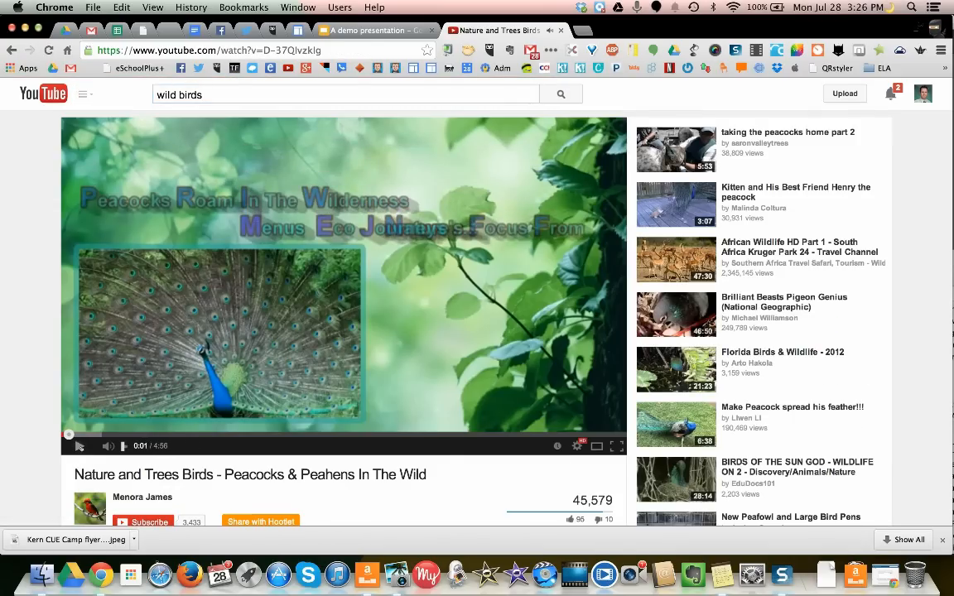
{"action": "scroll", "coordinate": [475, 461], "scroll_direction": "down", "scroll_amount": 3}
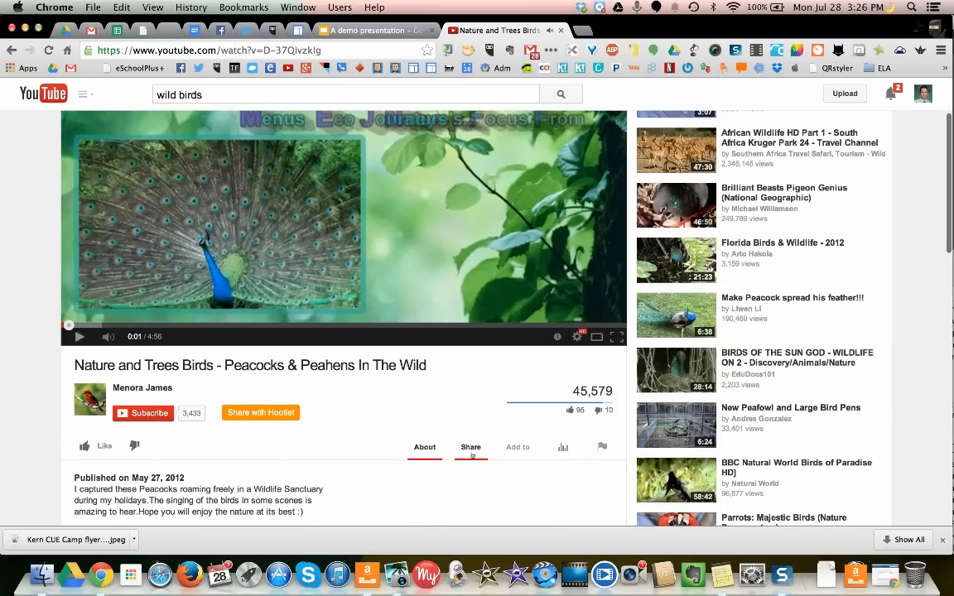
Get the peacock video's share link from YouTube and enter it as the URL for inserting a video in the presentation
{"action": "left_click", "coordinate": [471, 448]}
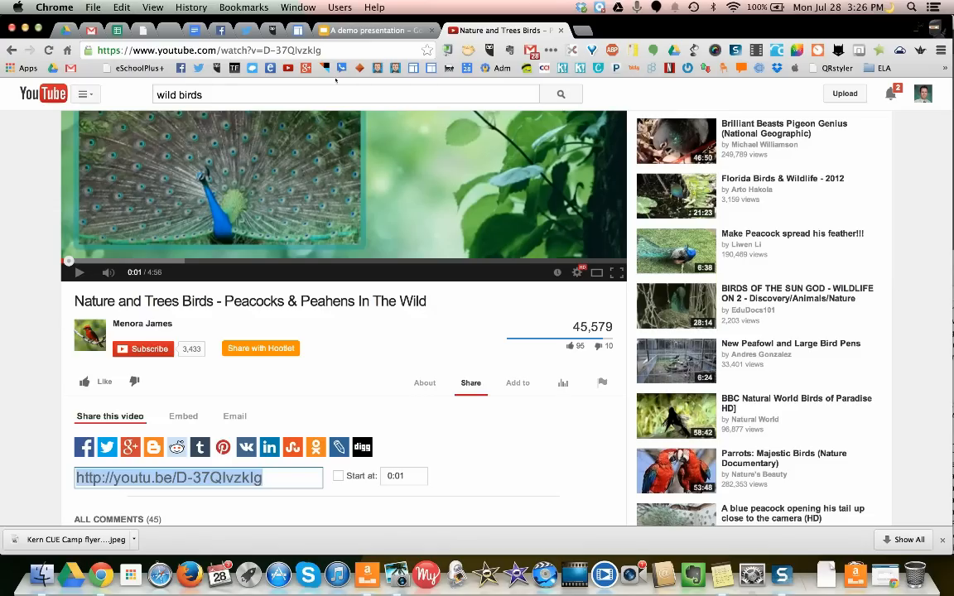
{"action": "left_click", "coordinate": [373, 30]}
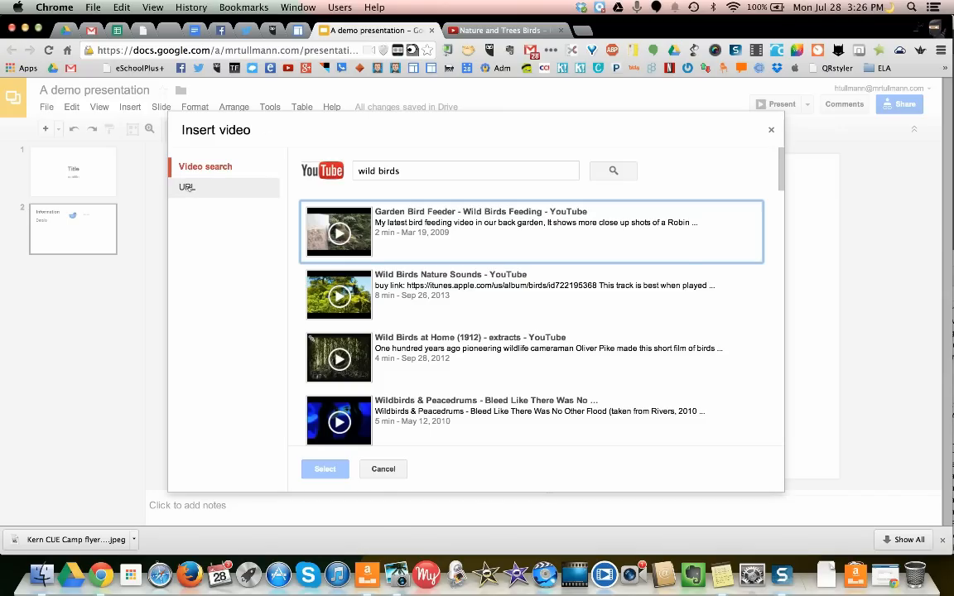
{"action": "left_click", "coordinate": [187, 188]}
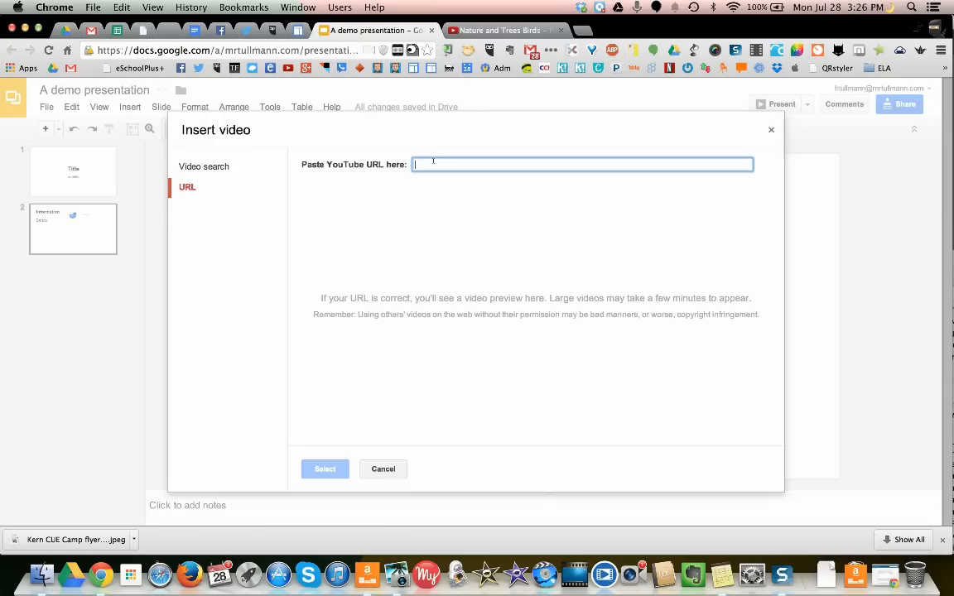
{"action": "type", "text": "http://youtu.be/D-37QIvzklg"}
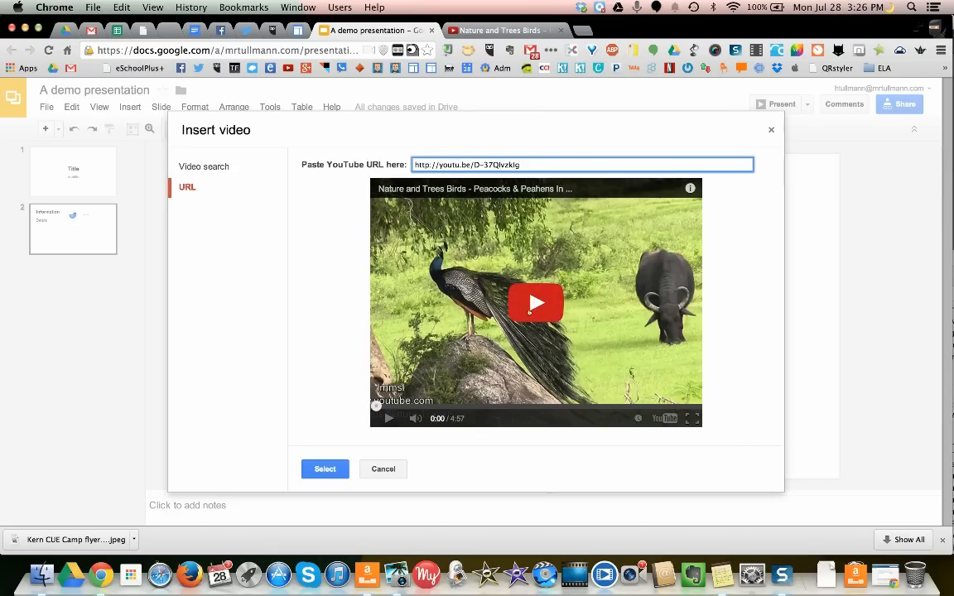
Briefly play and pause the peacock video preview, and insert the video into slide 2
{"action": "left_click", "coordinate": [475, 265]}
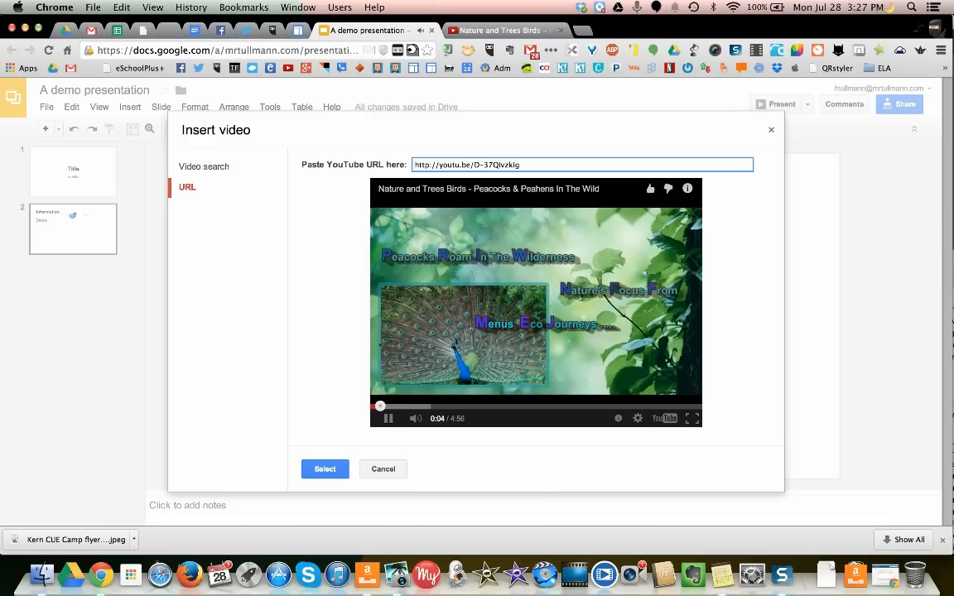
{"action": "left_click", "coordinate": [388, 418]}
{"action": "left_click", "coordinate": [324, 469]}
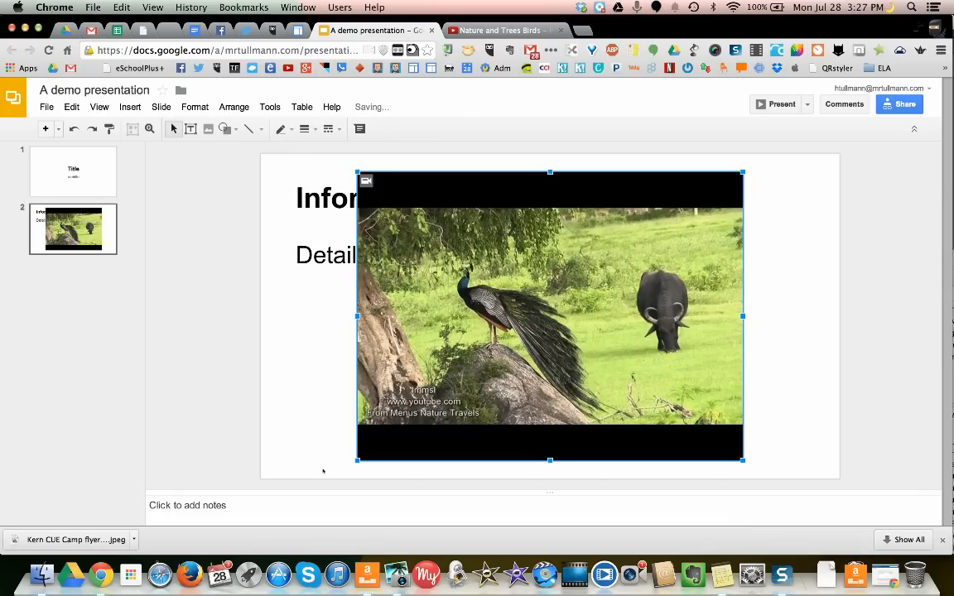
Shrink the inserted video and place it in the slide's lower right area, below "Add text", leaving nothing selected
{"action": "left_click_drag", "start_coordinate": [357, 173], "coordinate": [480, 264]}
{"action": "left_click_drag", "start_coordinate": [638, 317], "coordinate": [710, 324]}
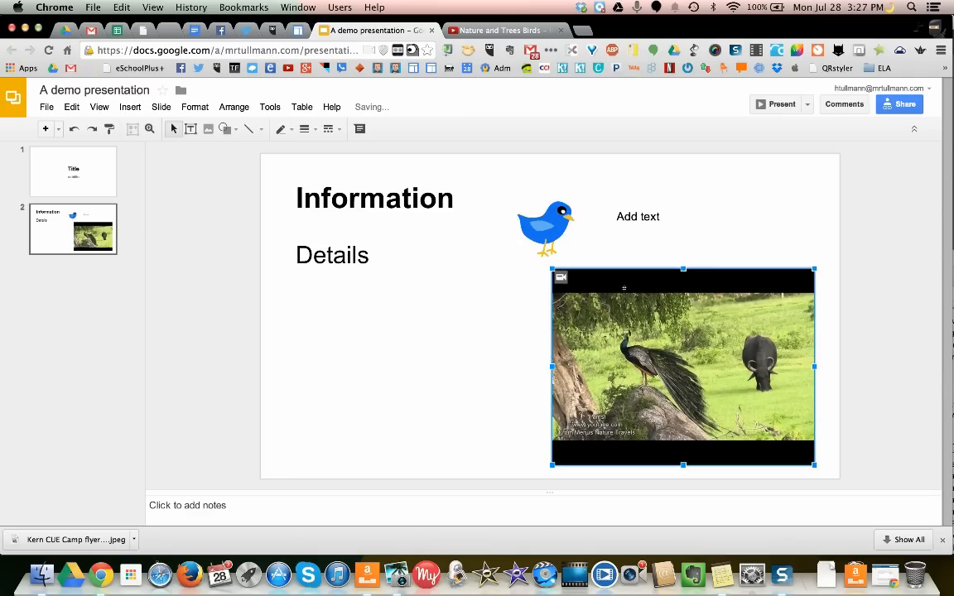
{"action": "left_click", "coordinate": [438, 367]}
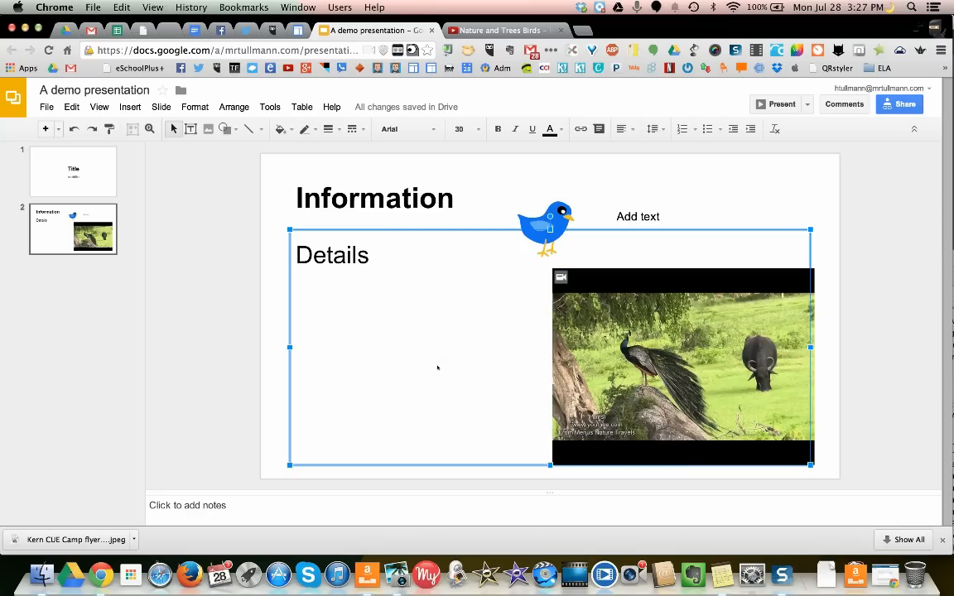
{"action": "left_click", "coordinate": [702, 186]}
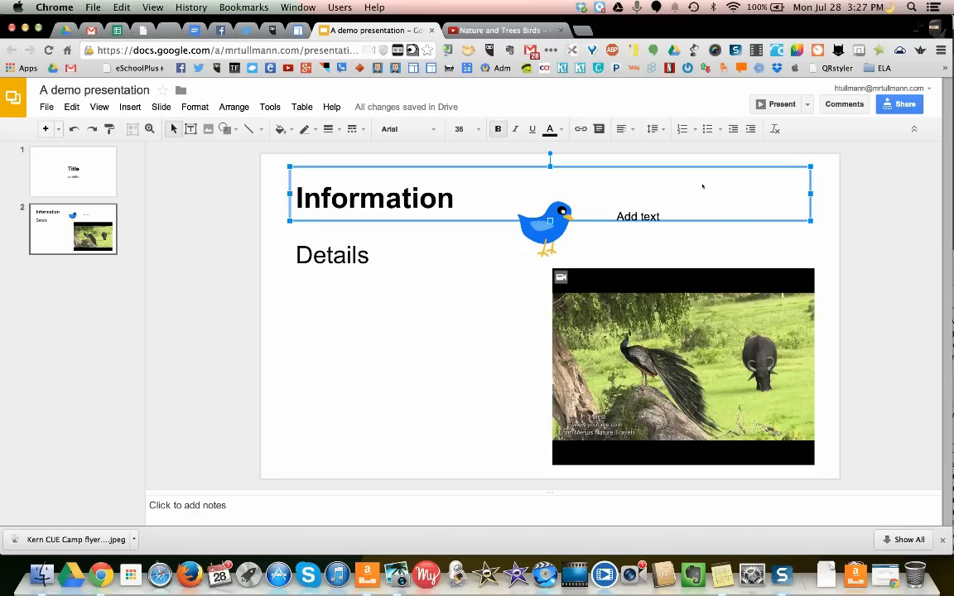
{"action": "left_click", "coordinate": [831, 189]}
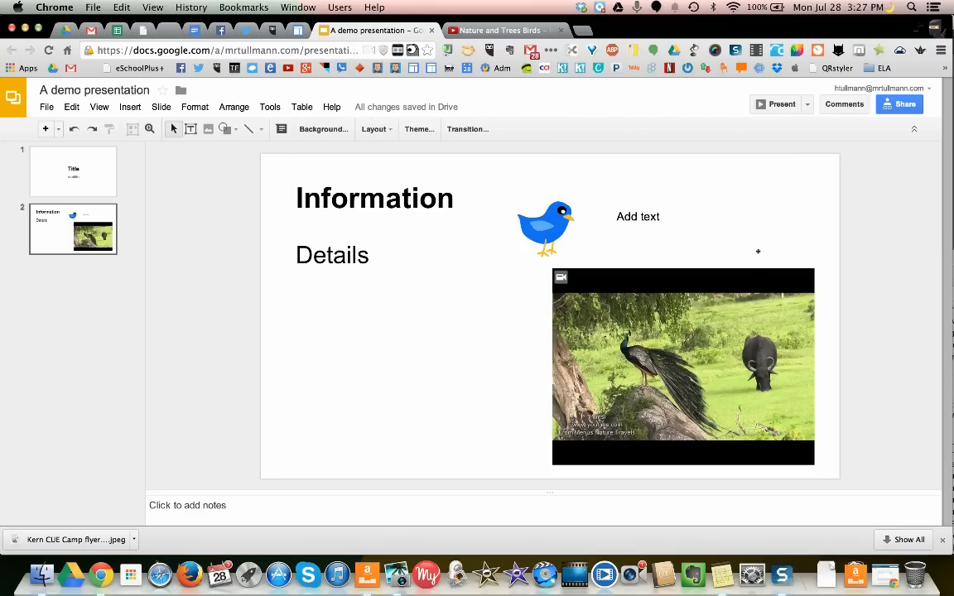
Insert word art reading "A word art Fan" into slide 2
{"action": "left_click", "coordinate": [130, 107]}
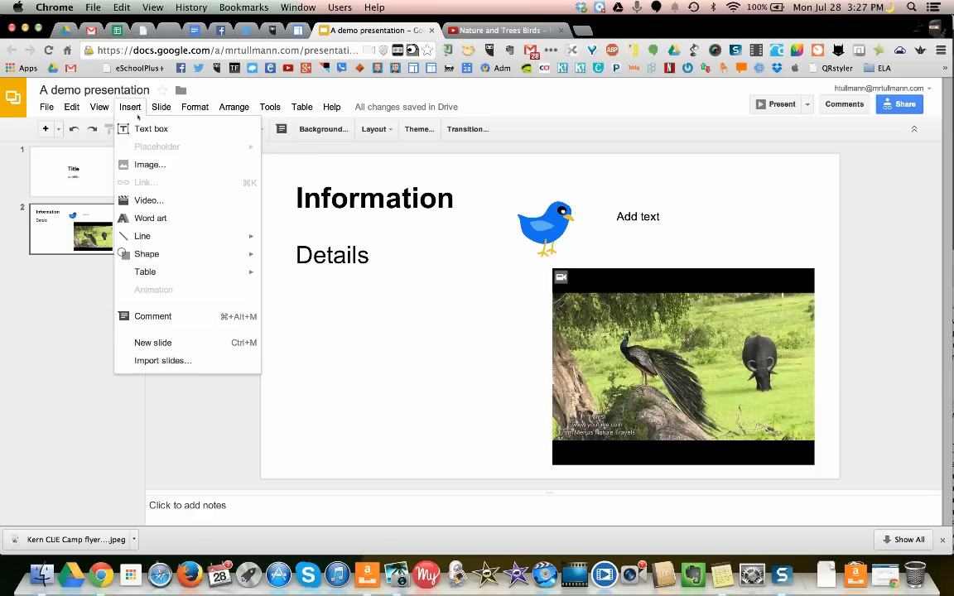
{"action": "left_click", "coordinate": [148, 218]}
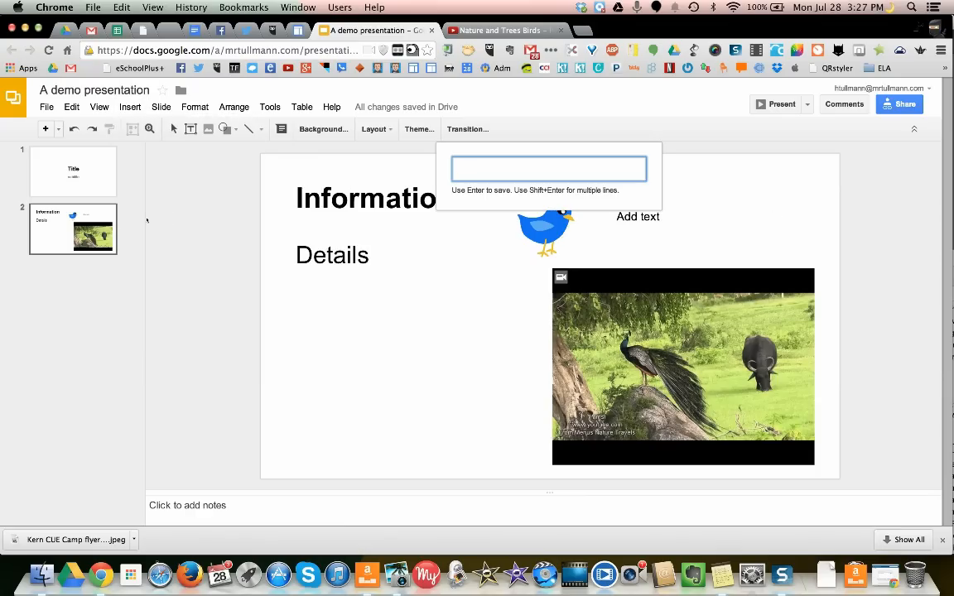
{"action": "type", "text": "A word"}
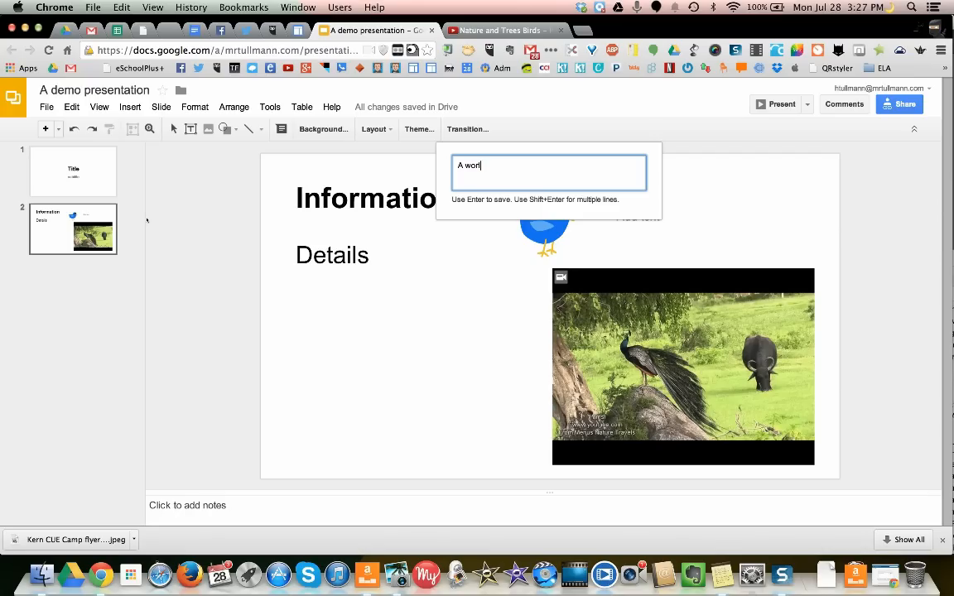
{"action": "type", "text": " art Fan"}
{"action": "key", "text": "Return"}
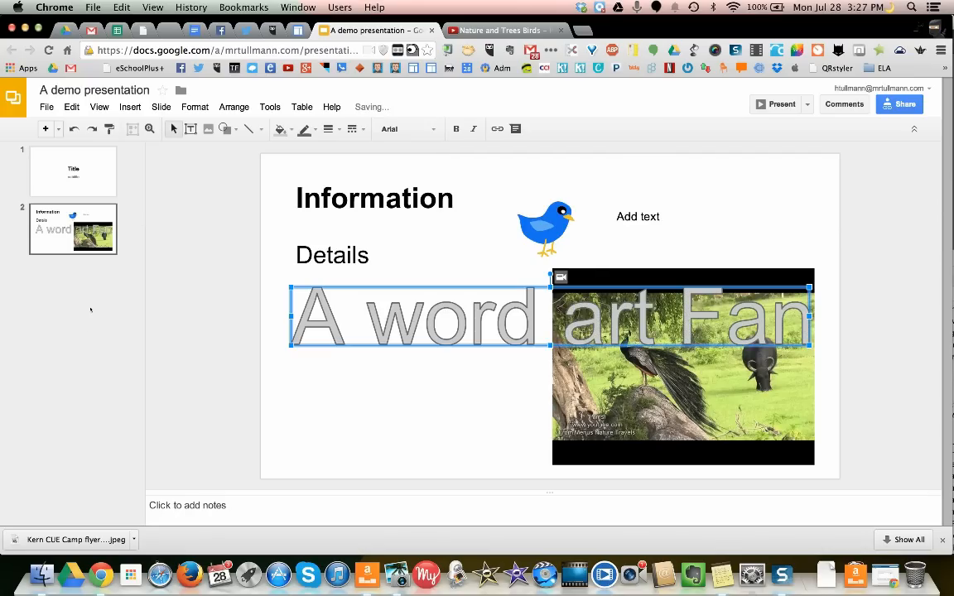
Narrow the "A word art Fan" word art so it fits beside the video, under "Details"
{"action": "left_click_drag", "start_coordinate": [810, 317], "coordinate": [527, 338]}
{"action": "right_click", "coordinate": [456, 324]}
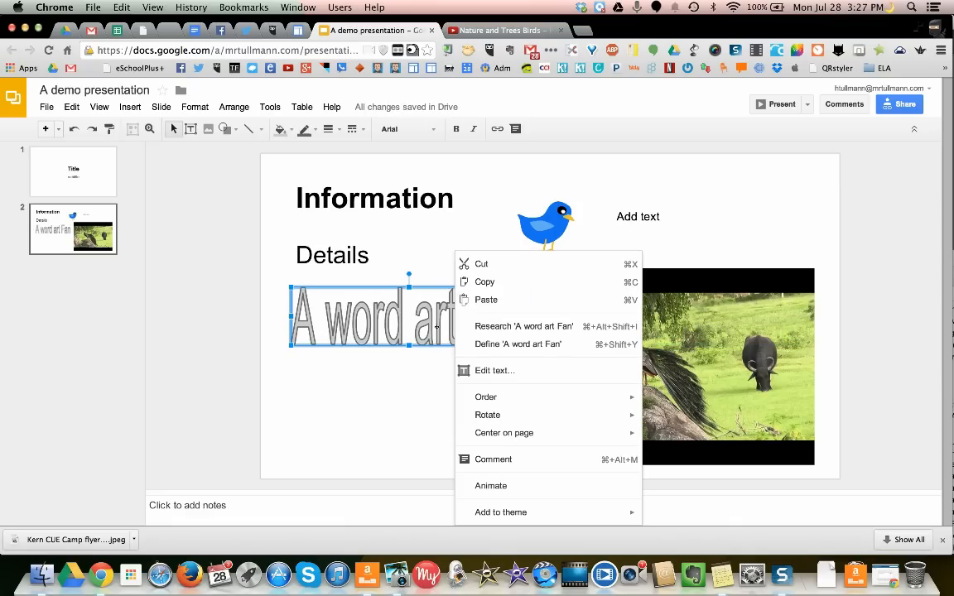
{"action": "left_click", "coordinate": [437, 327]}
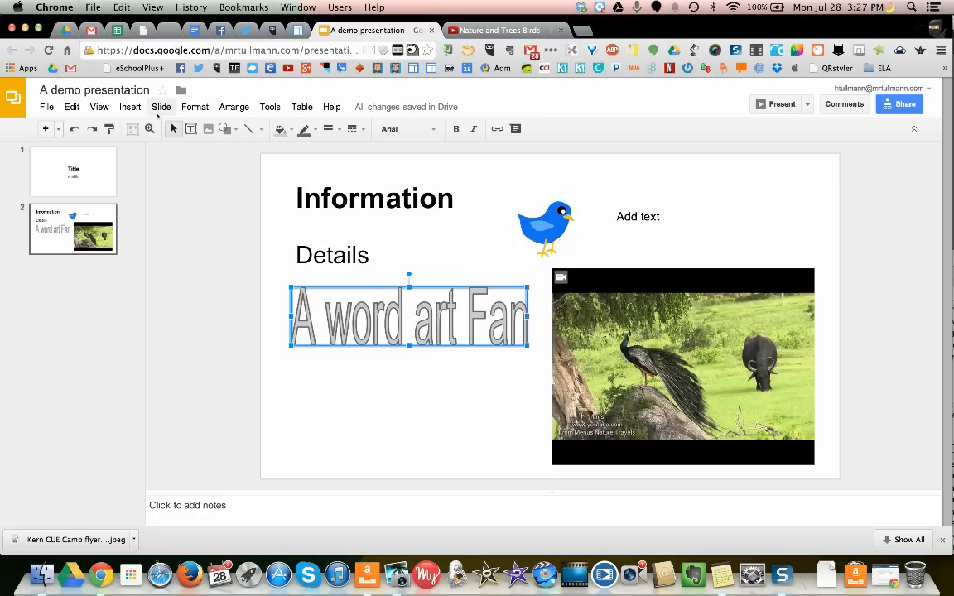
{"action": "left_click", "coordinate": [130, 107]}
{"action": "mouse_move", "coordinate": [151, 238]}
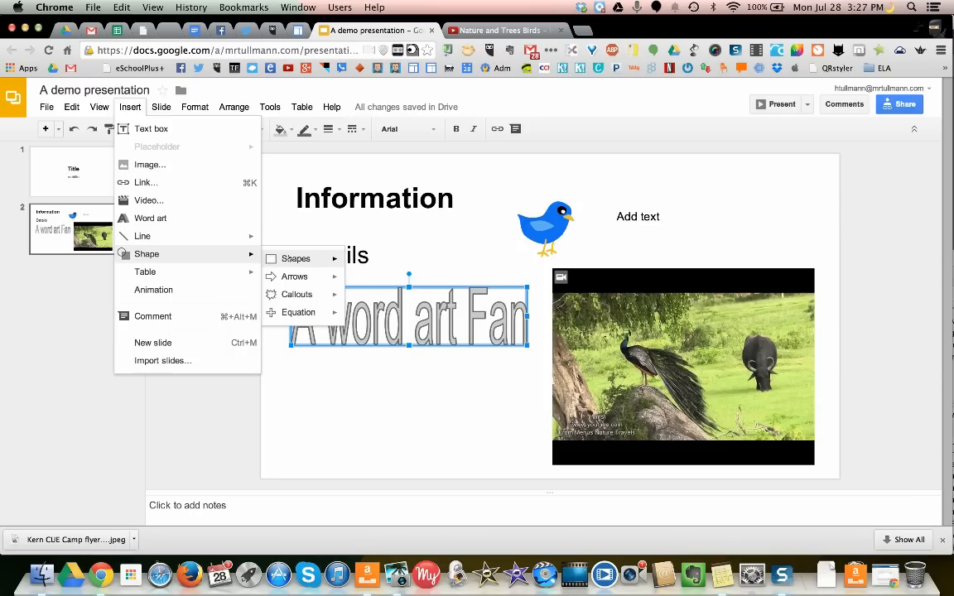
{"action": "mouse_move", "coordinate": [289, 259]}
{"action": "mouse_move", "coordinate": [294, 278]}
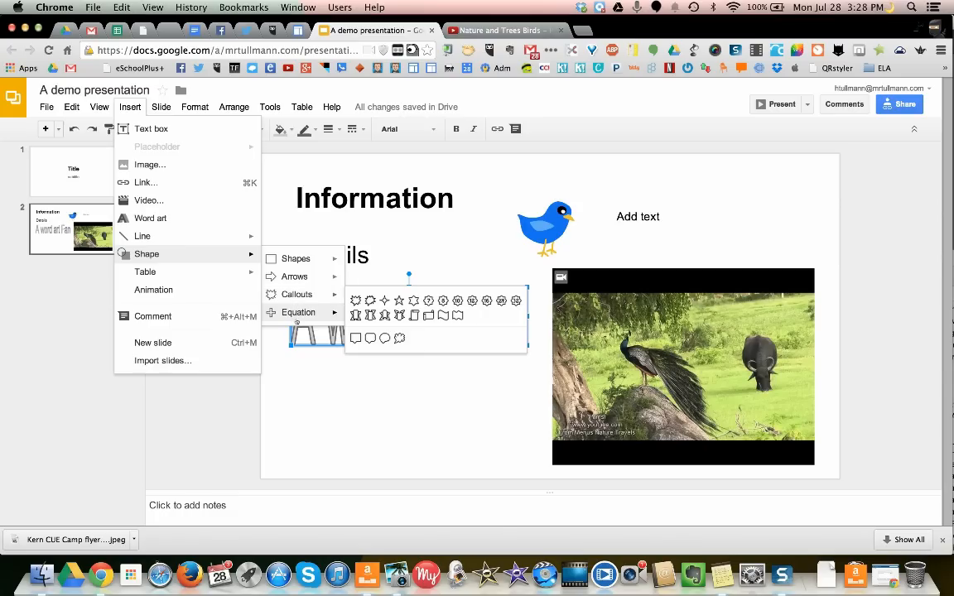
{"action": "mouse_move", "coordinate": [297, 317]}
{"action": "mouse_move", "coordinate": [180, 270]}
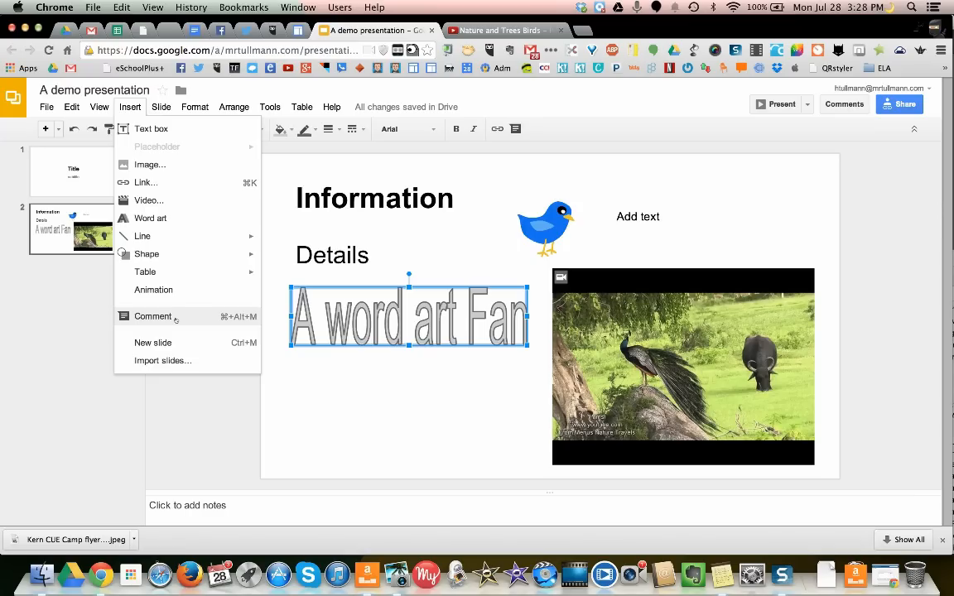
{"action": "left_click", "coordinate": [119, 107]}
Start a new comment on the "A word art Fan" word art
{"action": "left_click", "coordinate": [123, 108]}
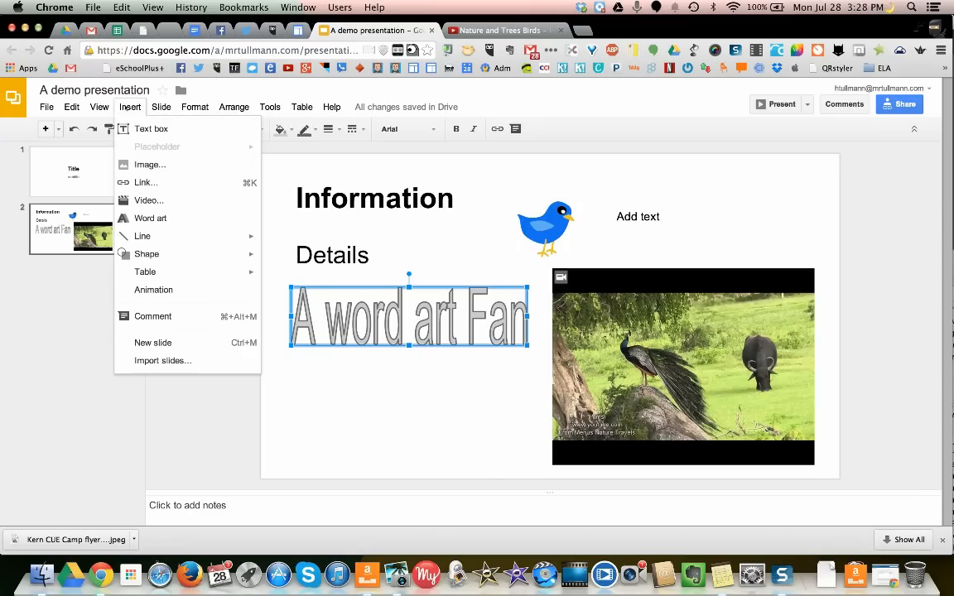
{"action": "left_click", "coordinate": [171, 317]}
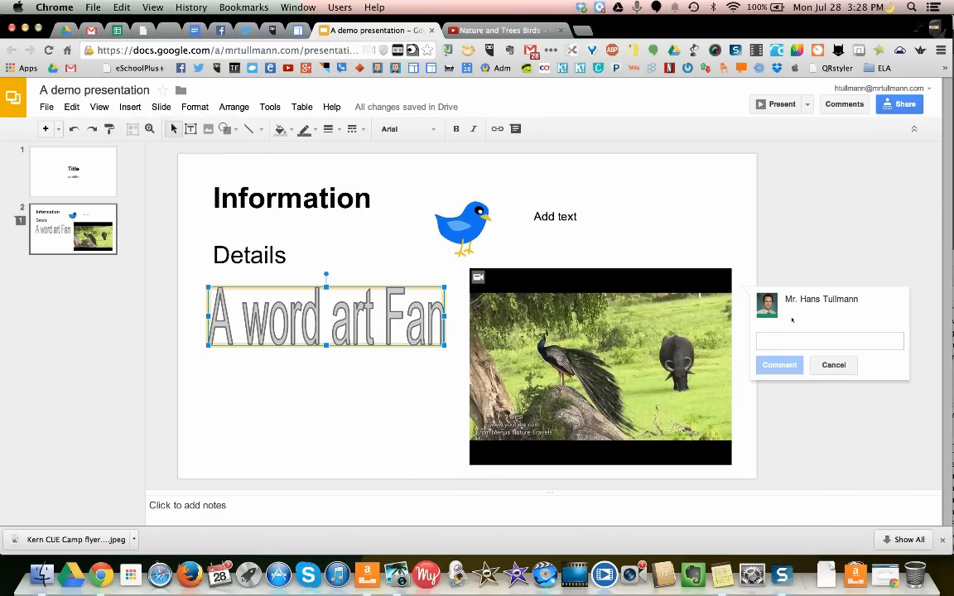